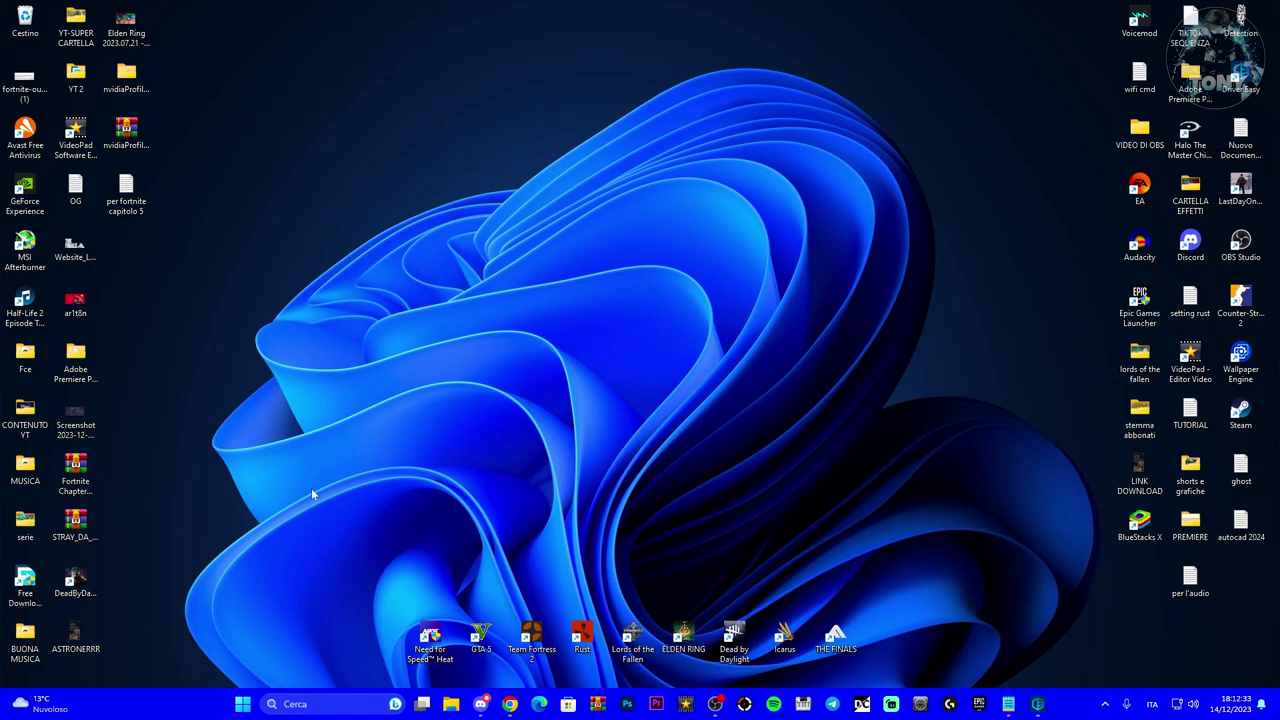
Open Device Manager, expand the audio, video and game controllers and select Realtek(R) Audio
{"action": "right_click", "coordinate": [242, 704]}
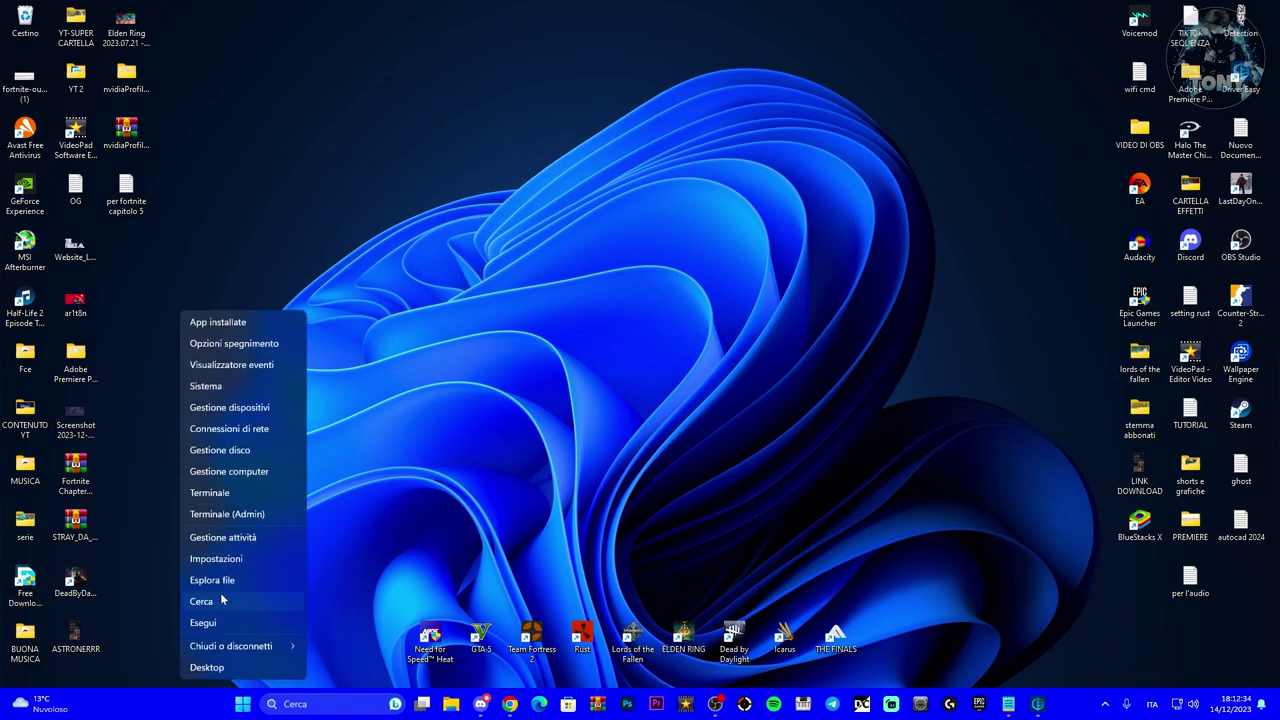
{"action": "left_click", "coordinate": [231, 412]}
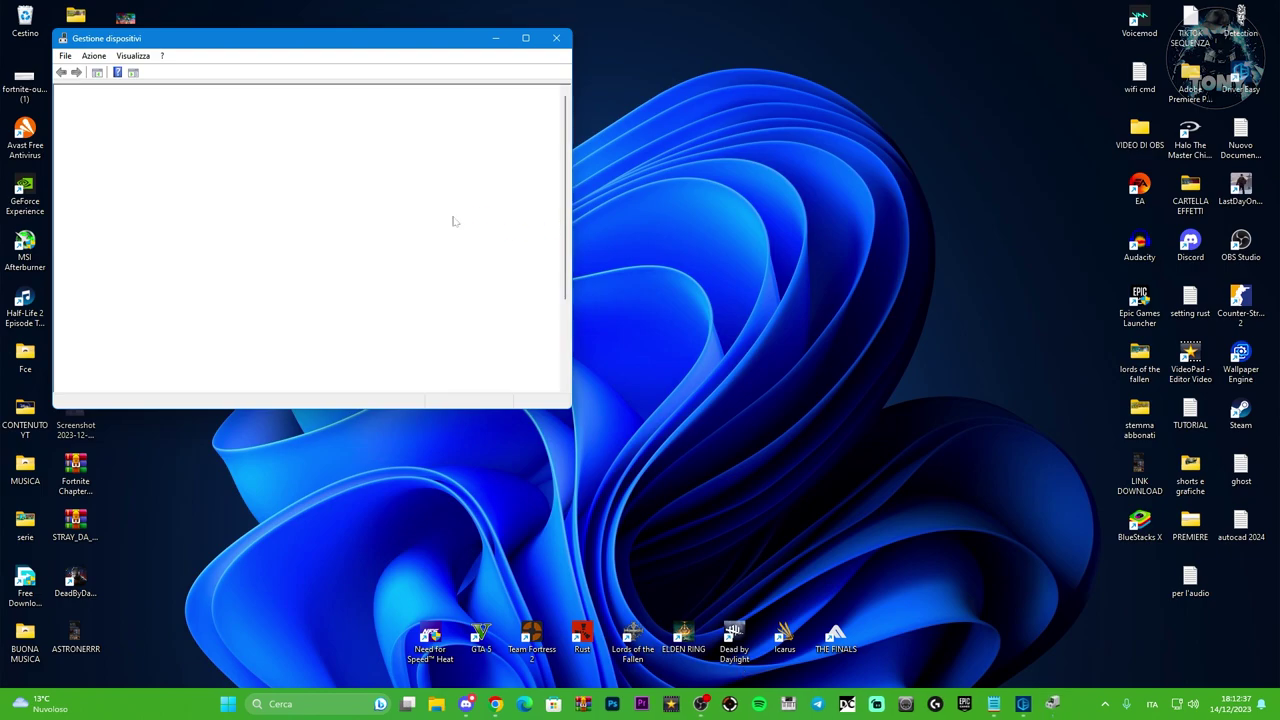
{"action": "left_click_drag", "start_coordinate": [237, 44], "coordinate": [444, 55]}
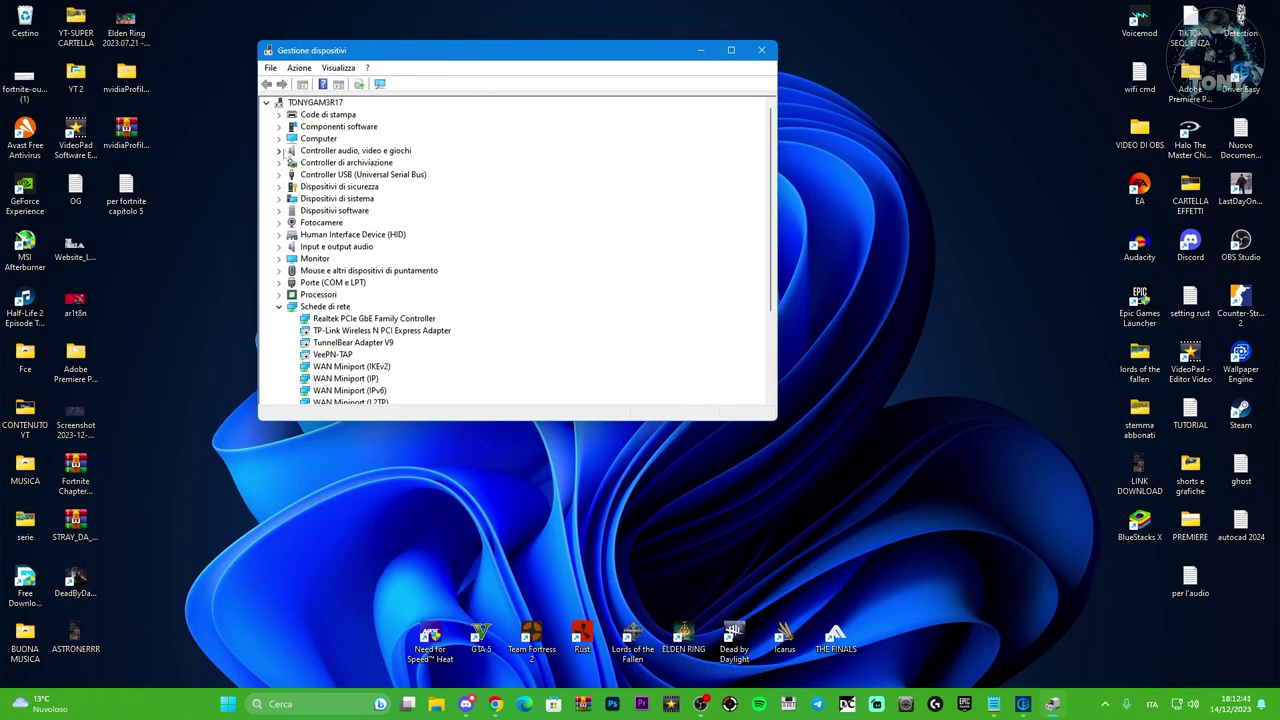
{"action": "left_click", "coordinate": [280, 150]}
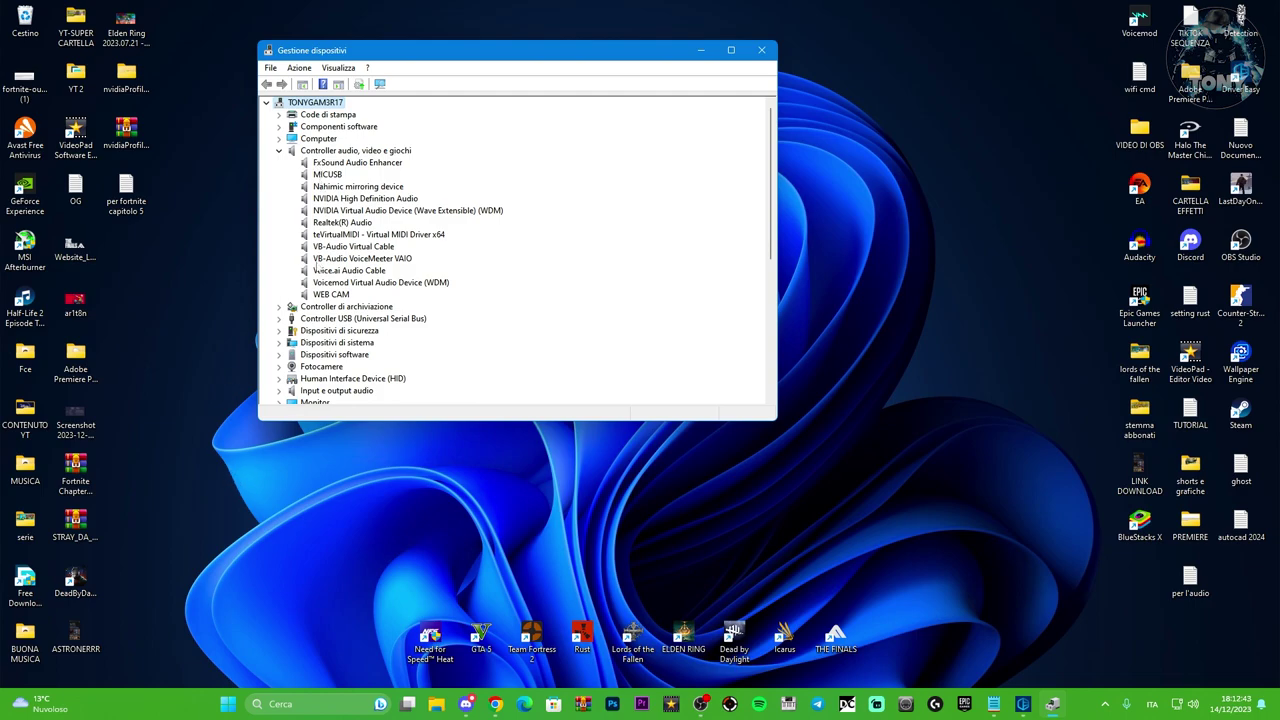
{"action": "left_click", "coordinate": [326, 222]}
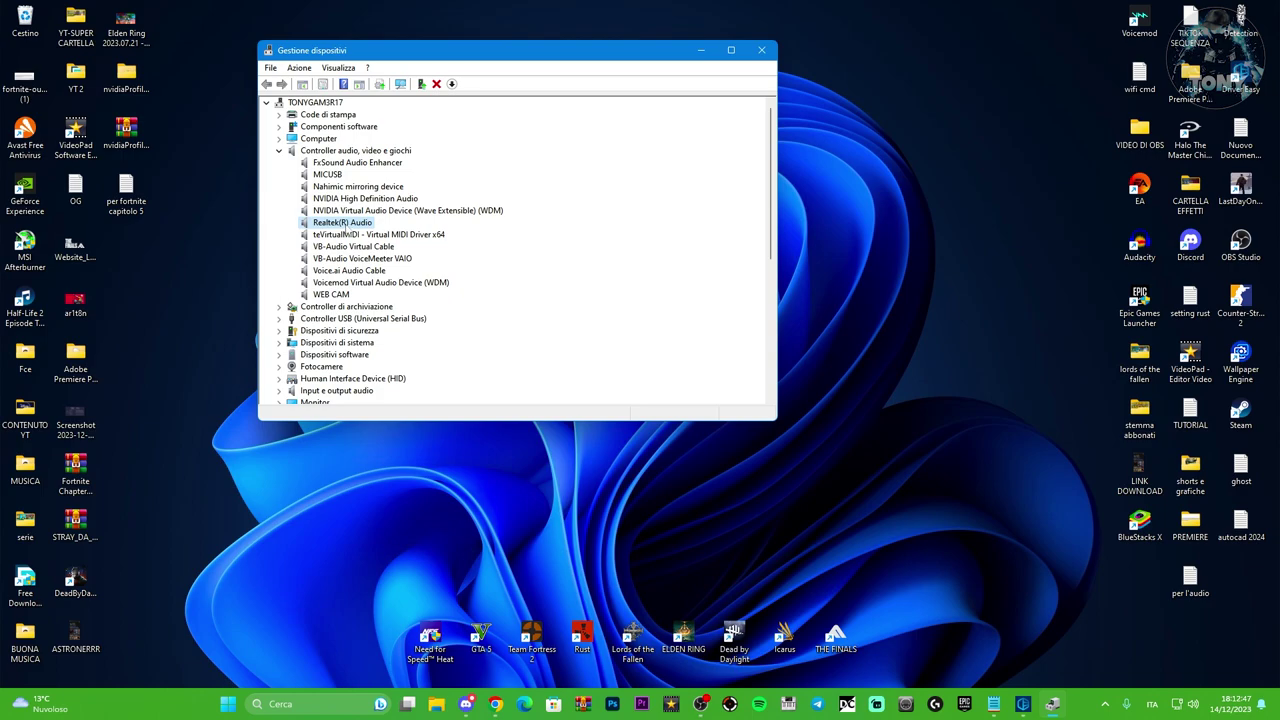
Search automatically for an updated Realtek(R) Audio driver, and return to the choice of search method
{"action": "right_click", "coordinate": [345, 224]}
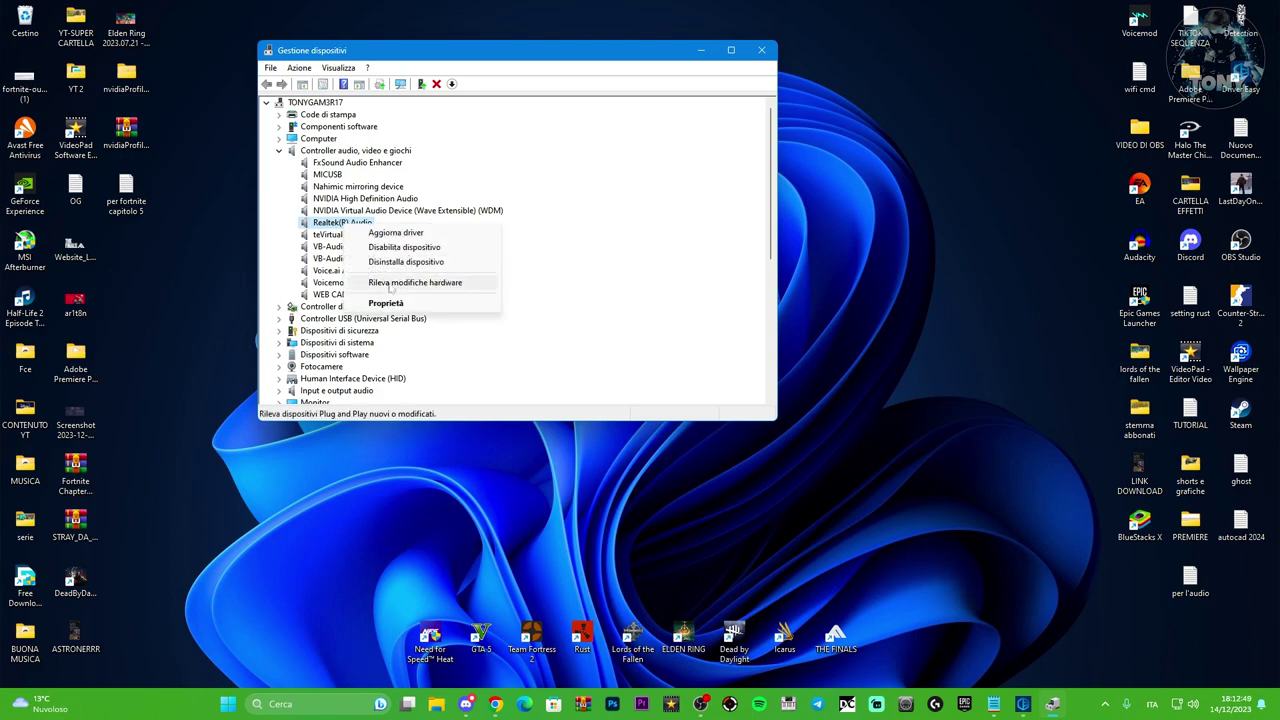
{"action": "left_click", "coordinate": [294, 232]}
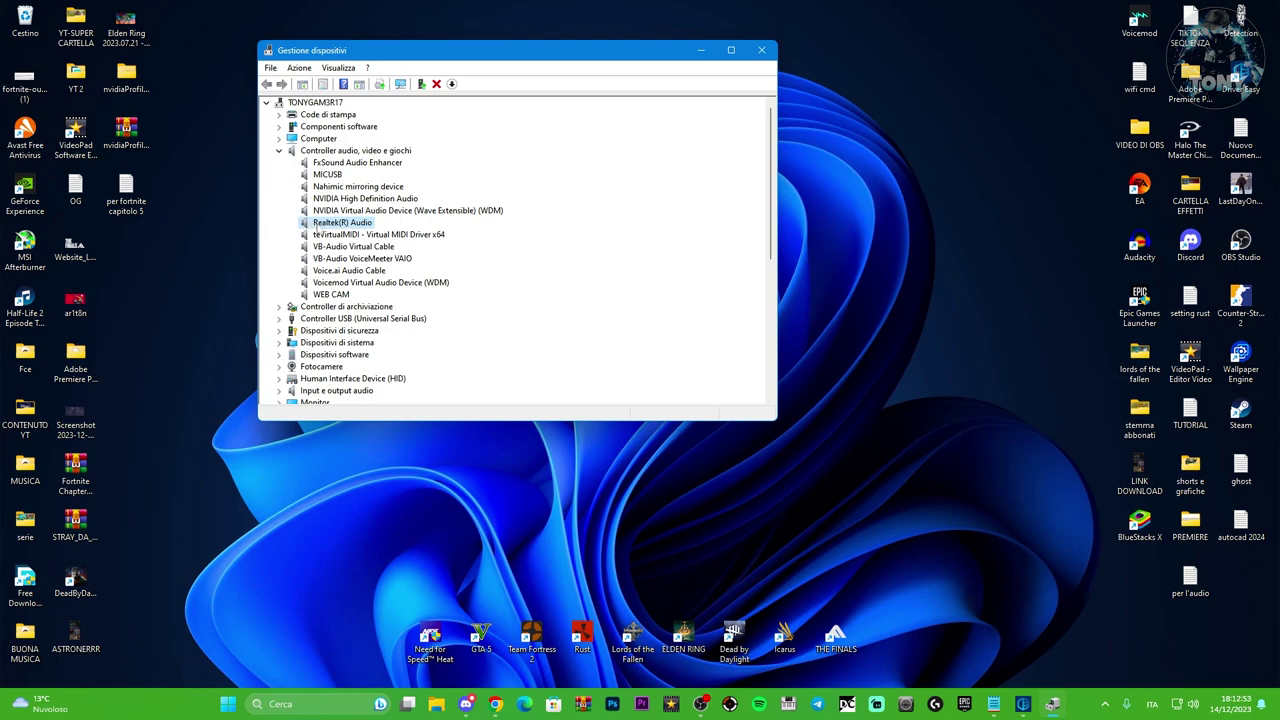
{"action": "right_click", "coordinate": [316, 233]}
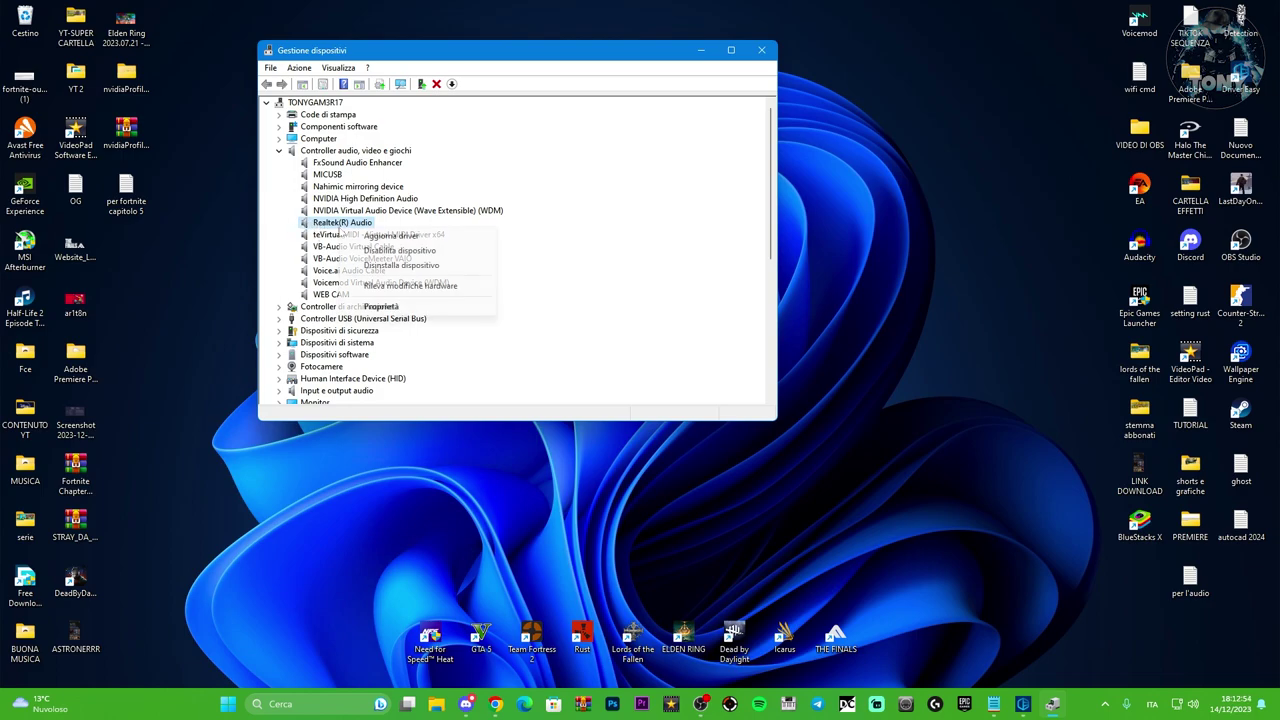
{"action": "left_click", "coordinate": [397, 240]}
{"action": "left_click_drag", "start_coordinate": [432, 112], "coordinate": [742, 93]}
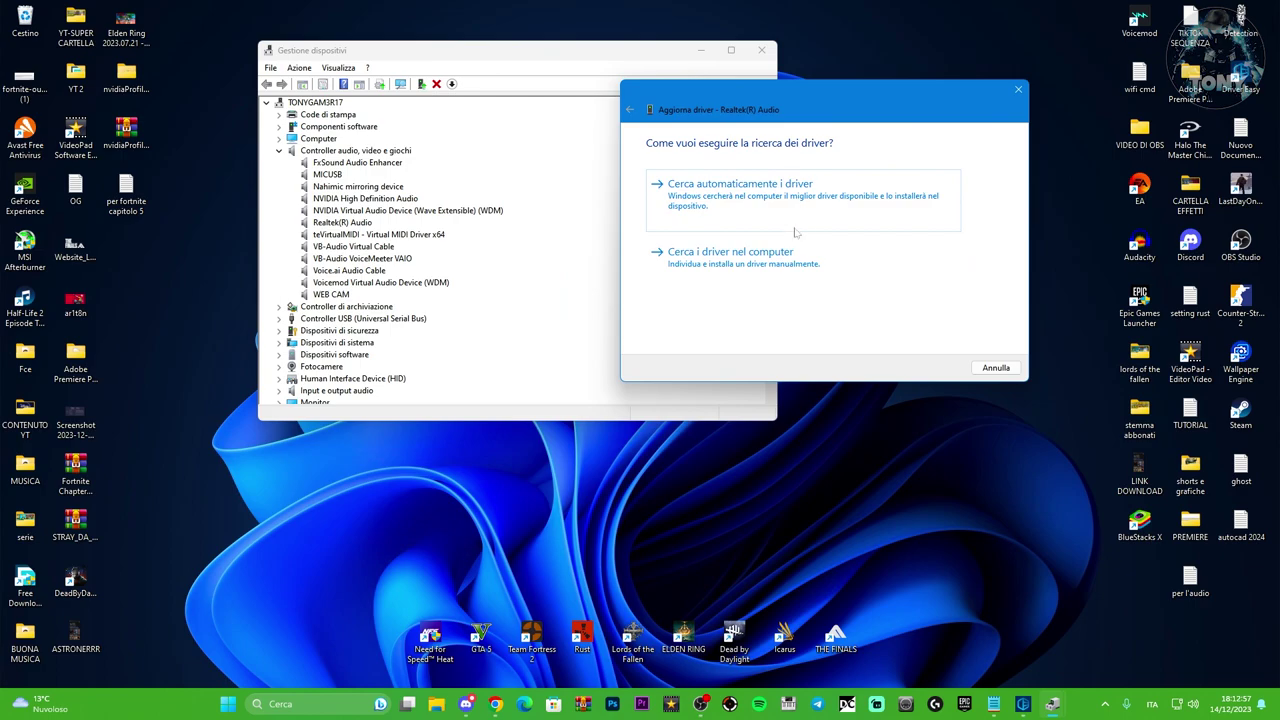
{"action": "left_click", "coordinate": [785, 196]}
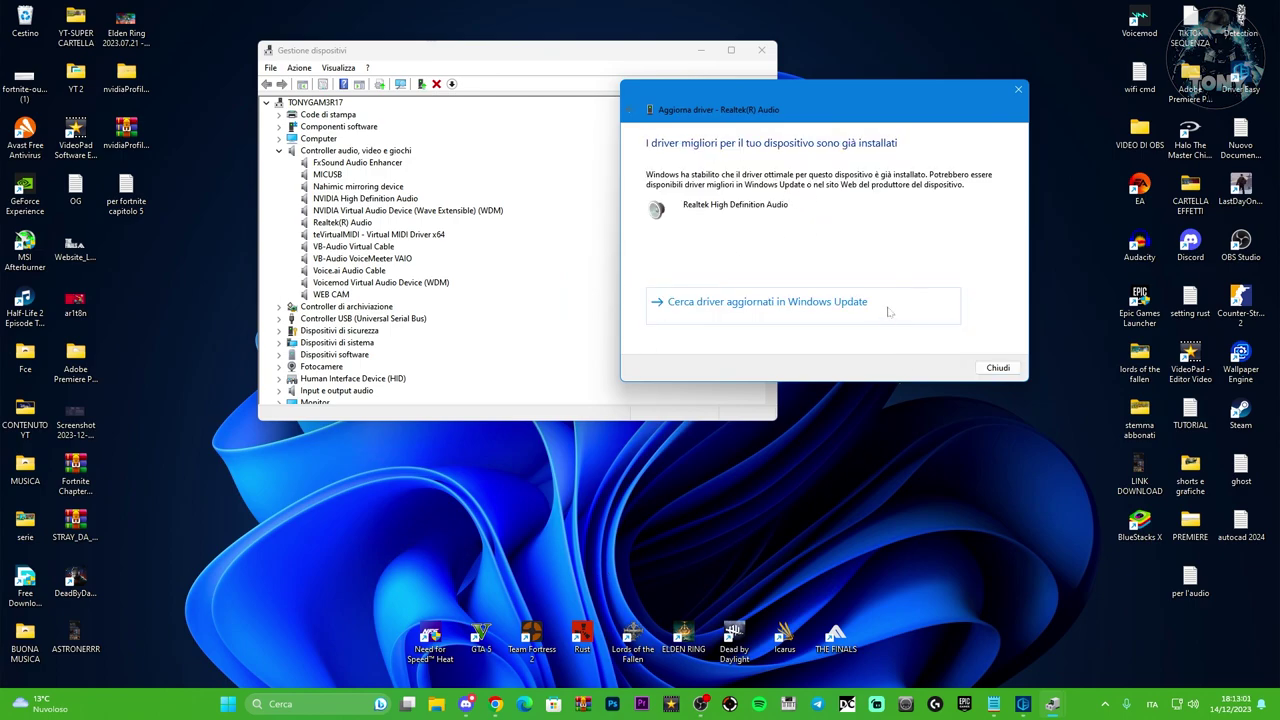
{"action": "left_click", "coordinate": [629, 110]}
{"action": "left_click_drag", "start_coordinate": [822, 120], "coordinate": [920, 128]}
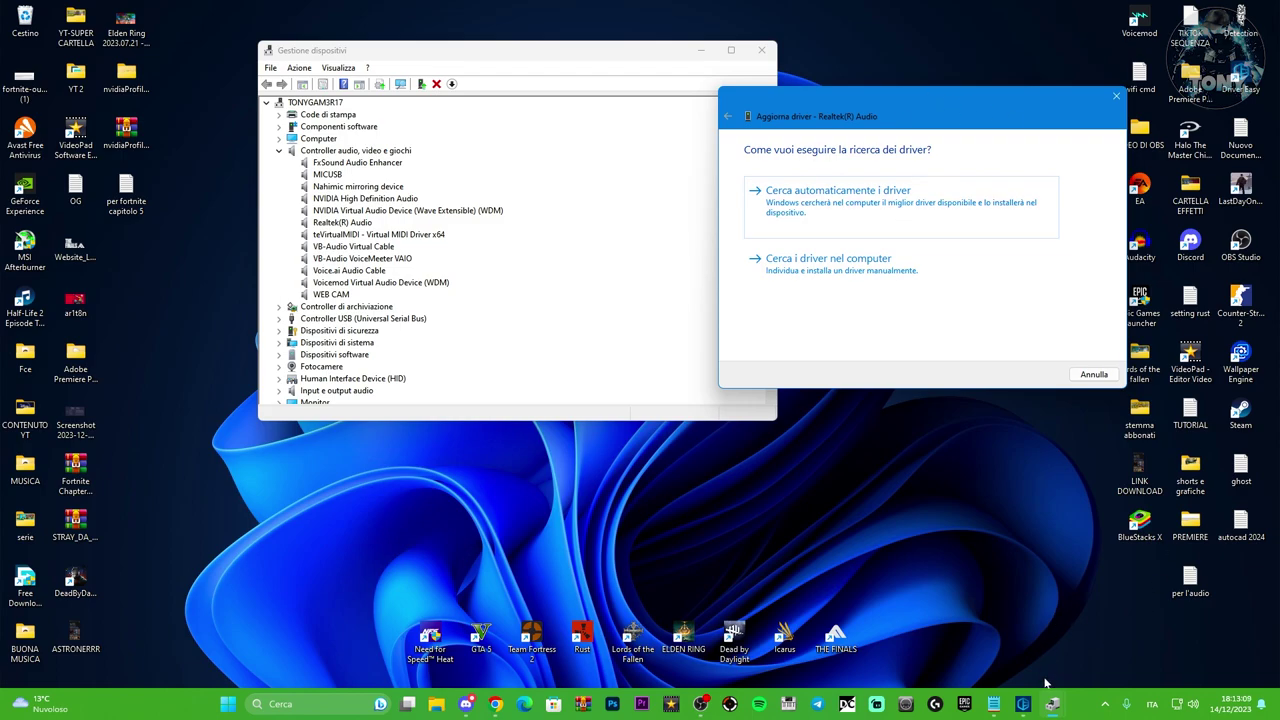
Switch to Driver Easy and look through its list of devices with obsolete drivers
{"action": "left_click", "coordinate": [1022, 704]}
{"action": "left_click_drag", "start_coordinate": [258, 148], "coordinate": [799, 108]}
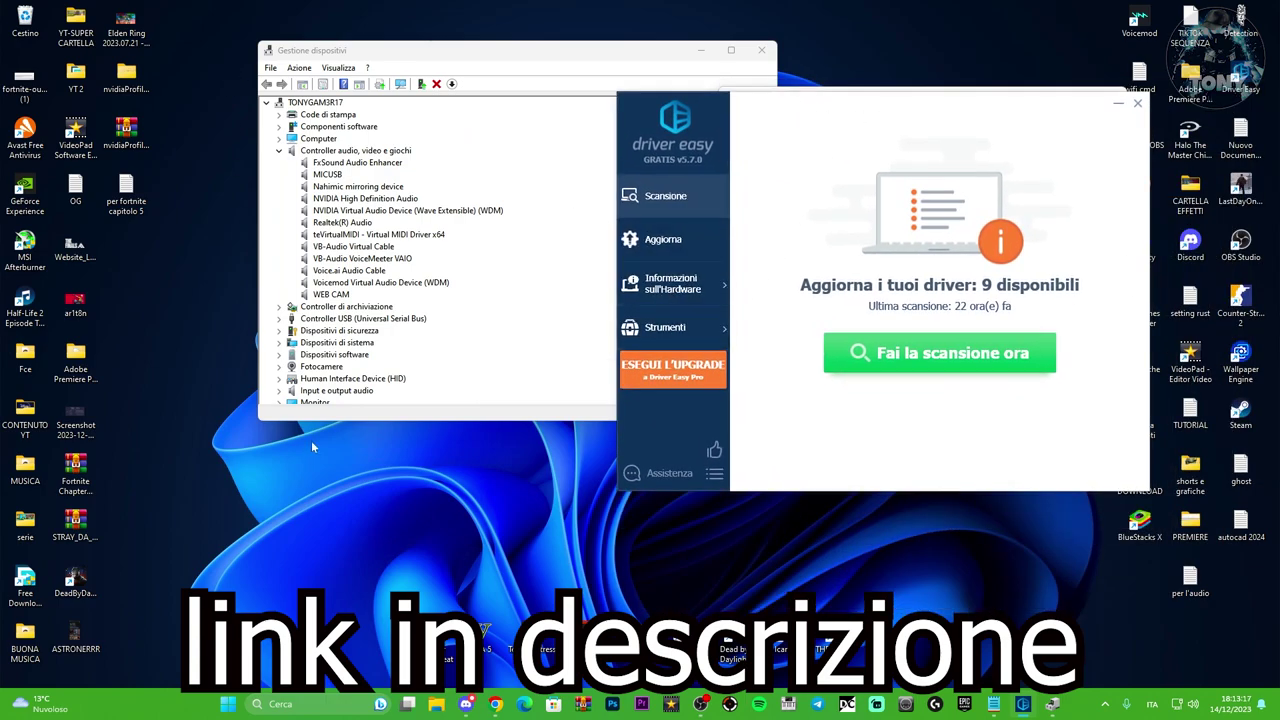
{"action": "left_click_drag", "start_coordinate": [675, 140], "coordinate": [701, 150]}
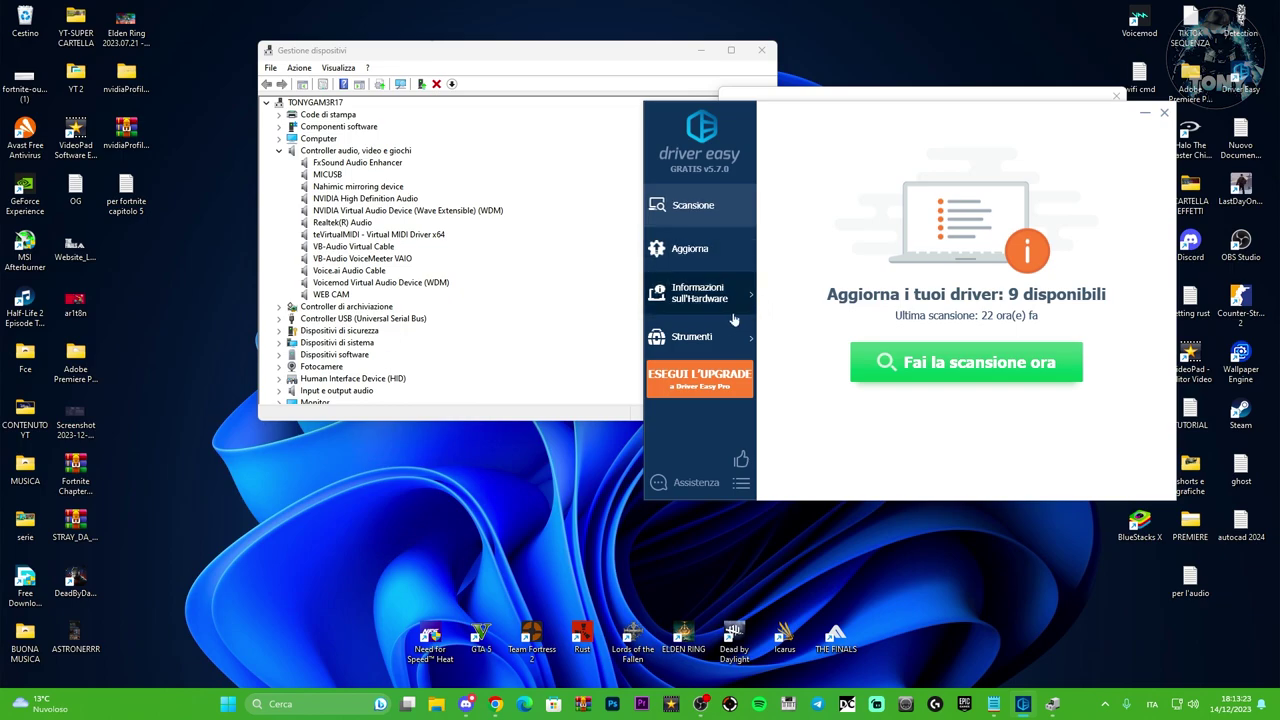
{"action": "left_click", "coordinate": [676, 256]}
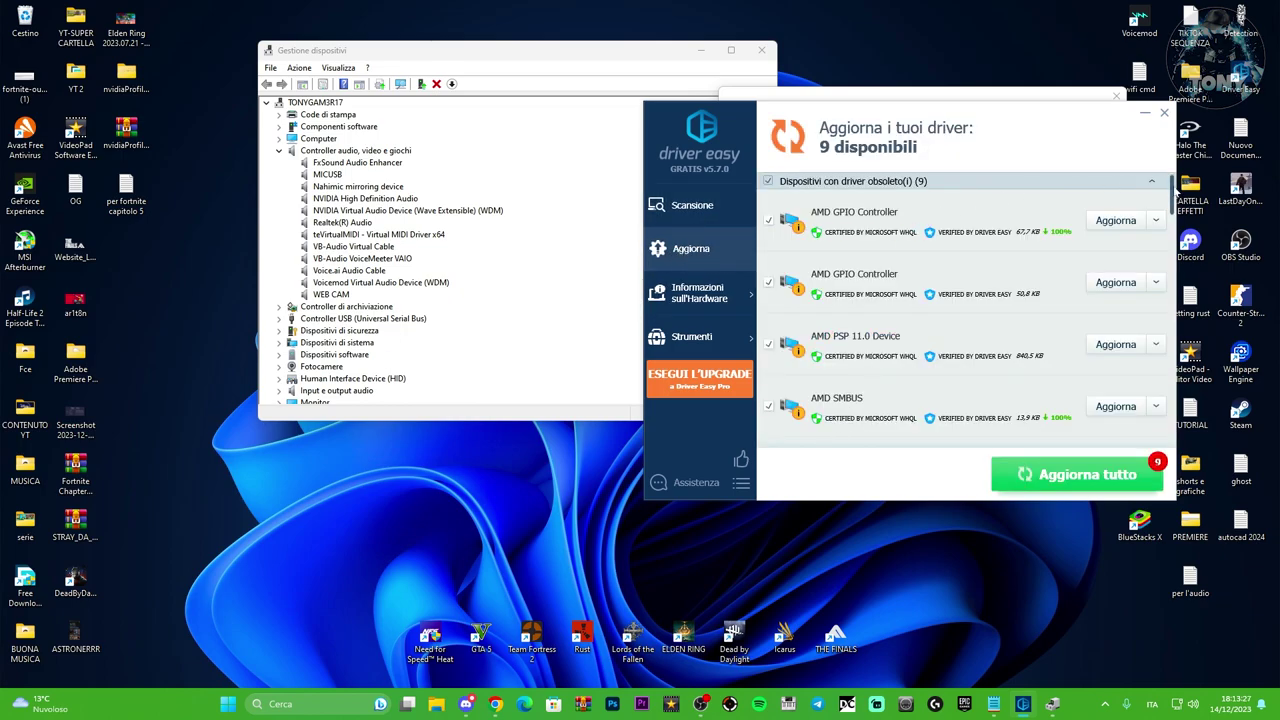
{"action": "left_click_drag", "start_coordinate": [1171, 191], "coordinate": [1171, 206]}
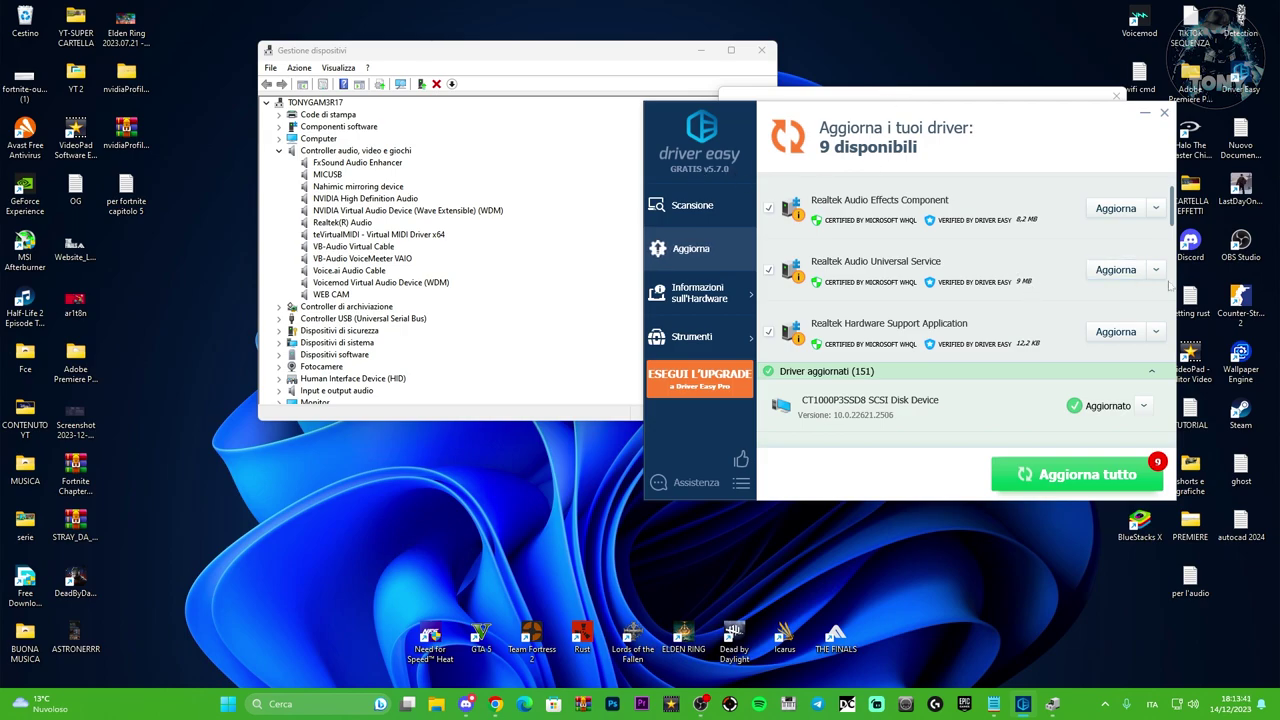
{"action": "mouse_move", "coordinate": [1175, 212]}
{"action": "left_mouse_down"}
{"action": "mouse_move", "coordinate": [1175, 228]}
{"action": "mouse_move", "coordinate": [1172, 210]}
{"action": "left_mouse_up"}
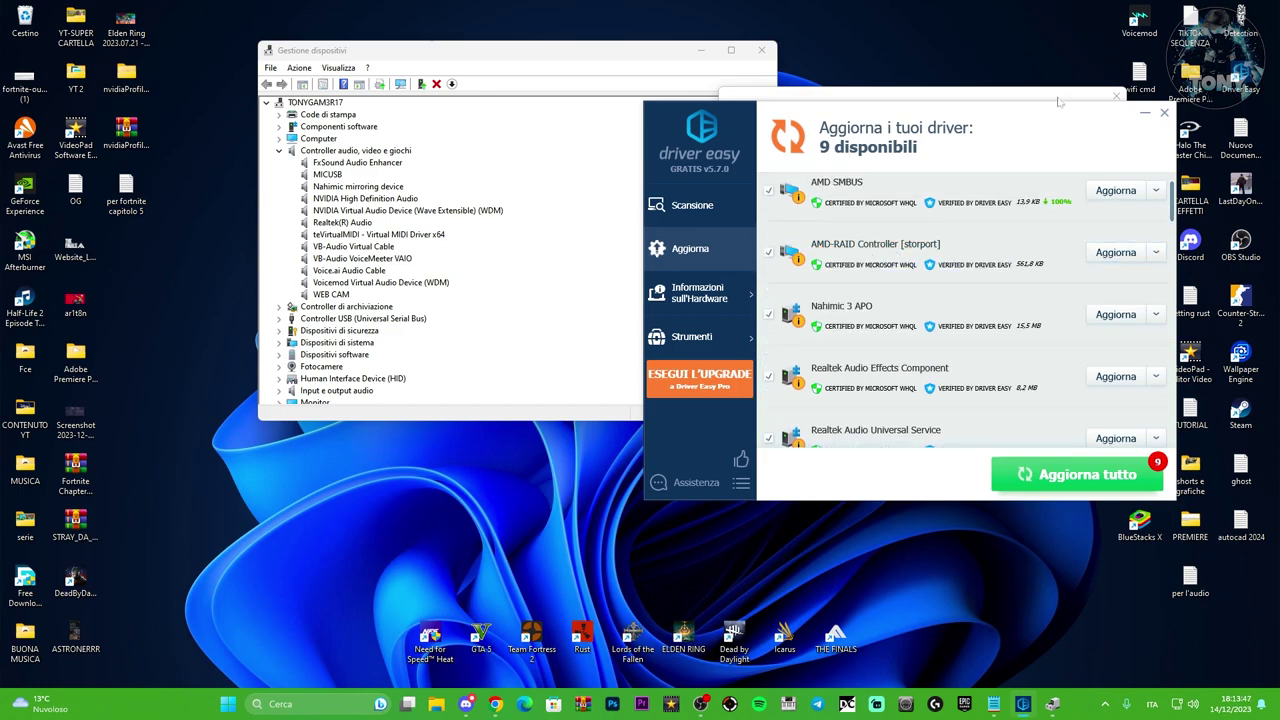
Download the AMD-RAID Controller [storport] driver update, choosing manual restore point creation and manual installation
{"action": "left_click", "coordinate": [1157, 253]}
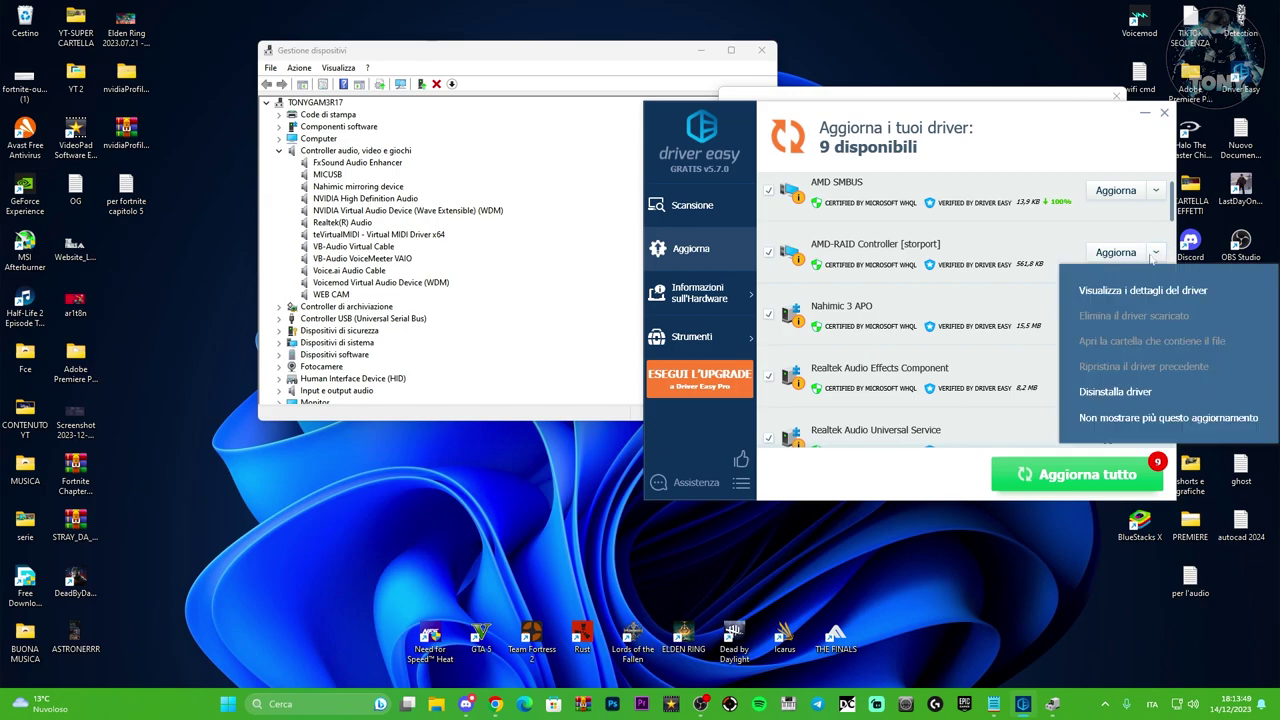
{"action": "left_click", "coordinate": [1117, 253]}
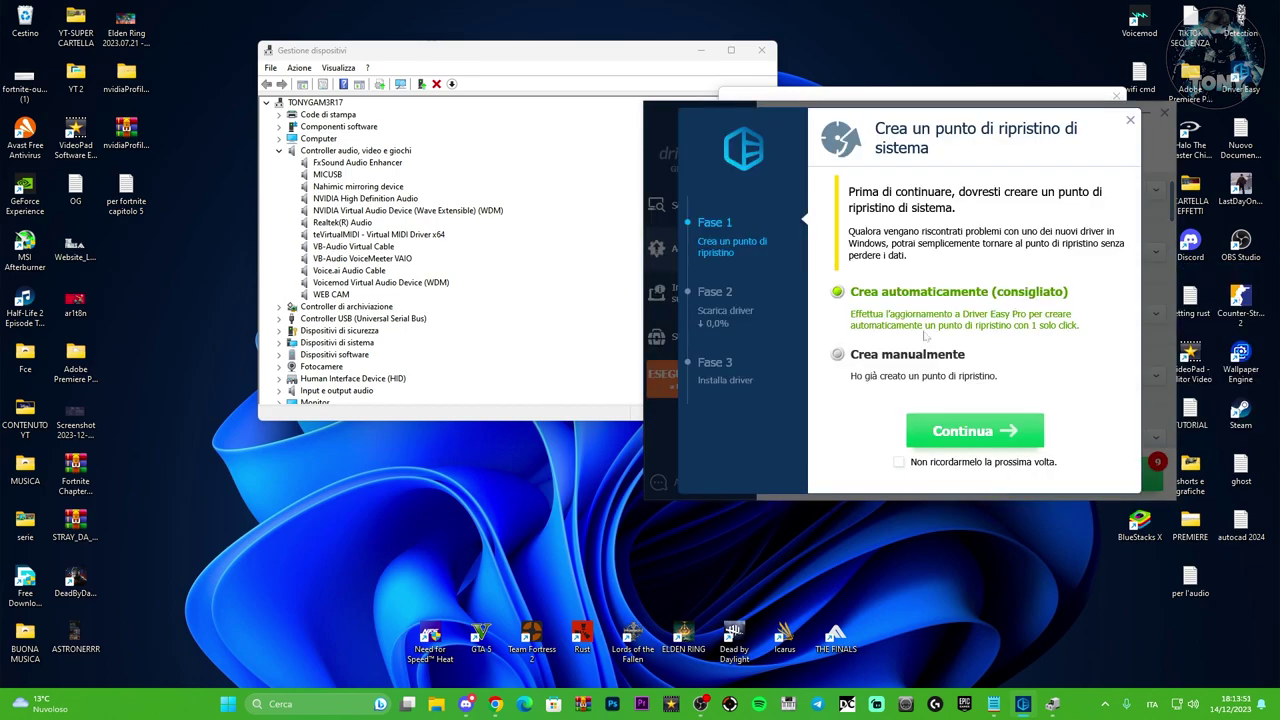
{"action": "left_click", "coordinate": [835, 357]}
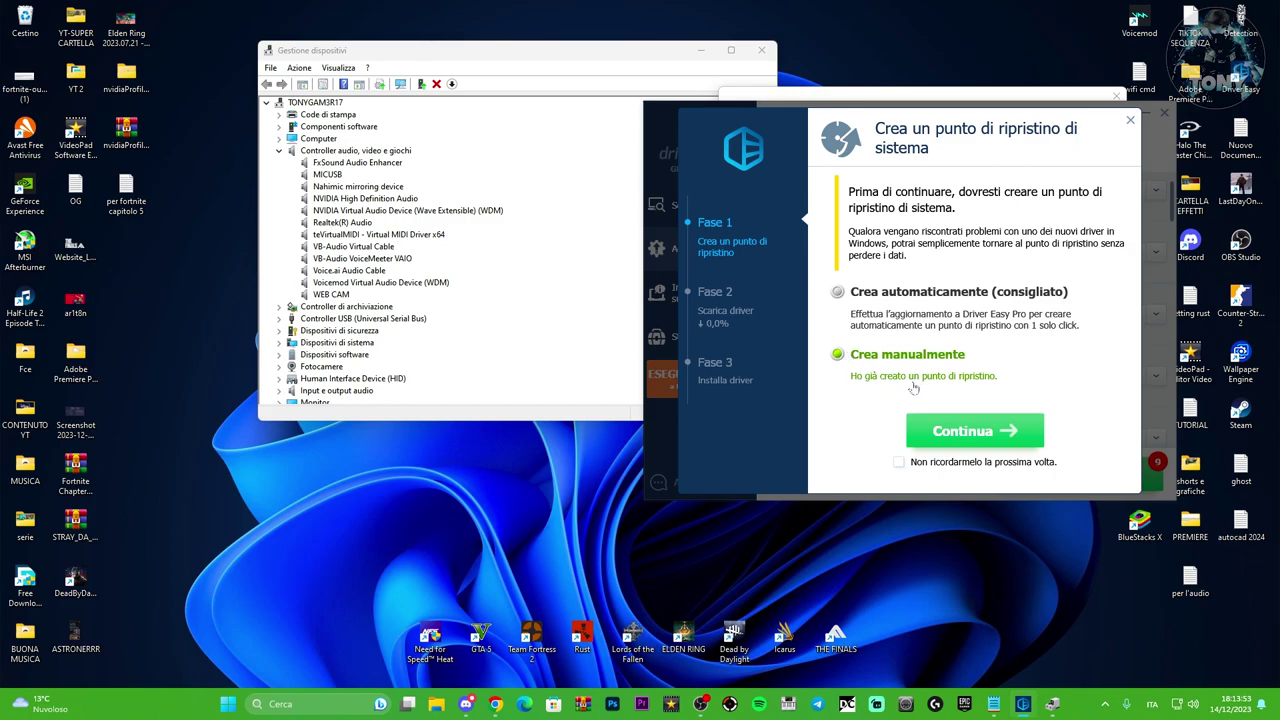
{"action": "left_click", "coordinate": [995, 438]}
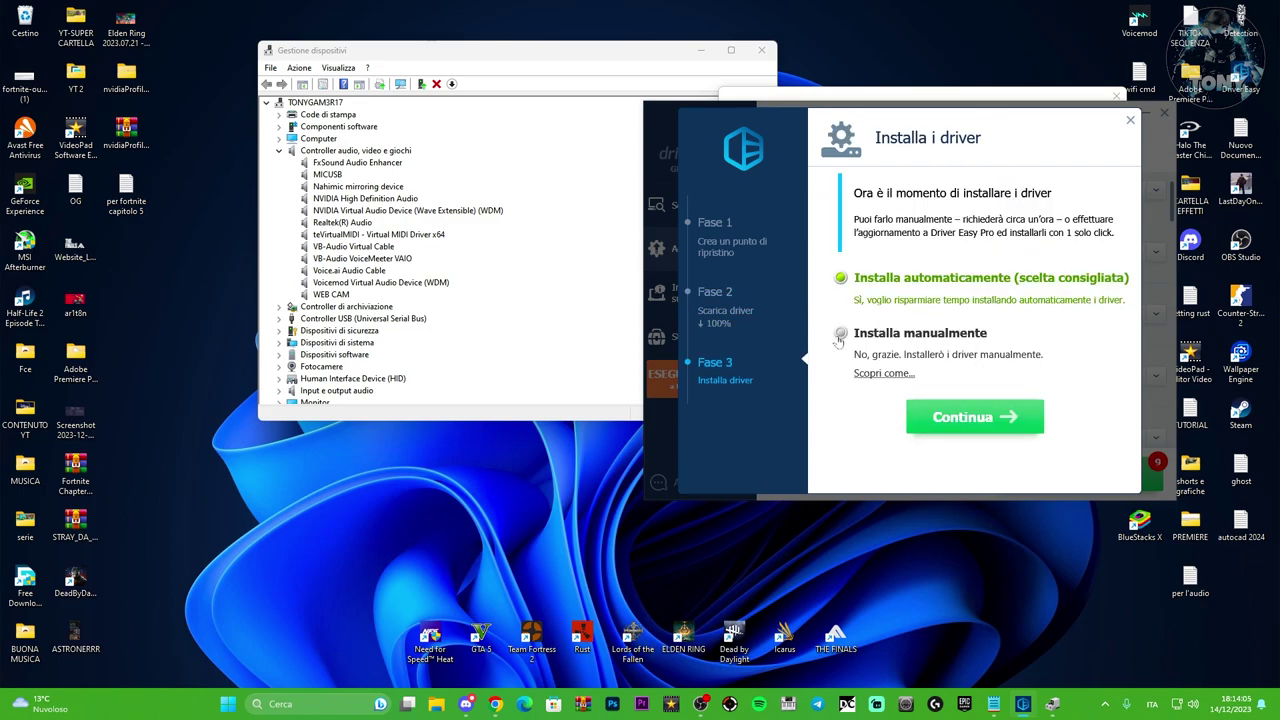
{"action": "left_click", "coordinate": [841, 335]}
{"action": "left_click", "coordinate": [977, 417]}
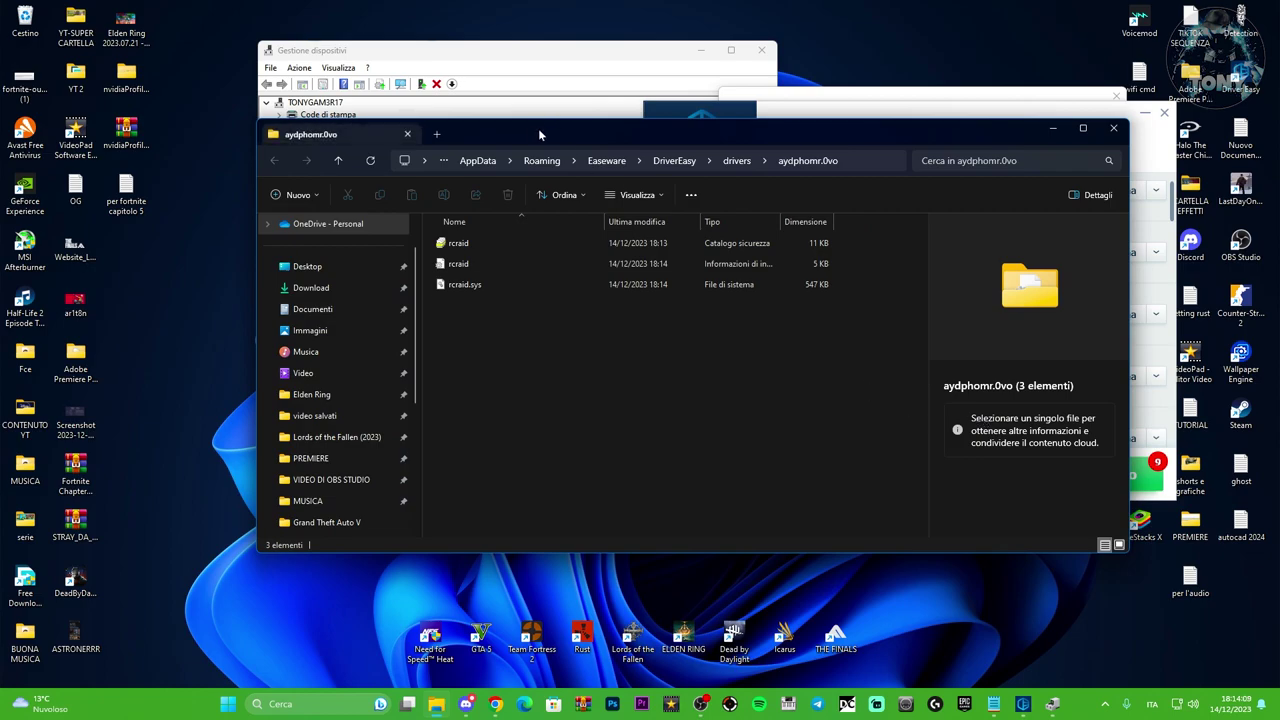
Copy the full path of the downloaded driver folder aydphomr.0vo, and minimise the folder and Driver Easy windows
{"action": "left_click_drag", "start_coordinate": [538, 128], "coordinate": [879, 101]}
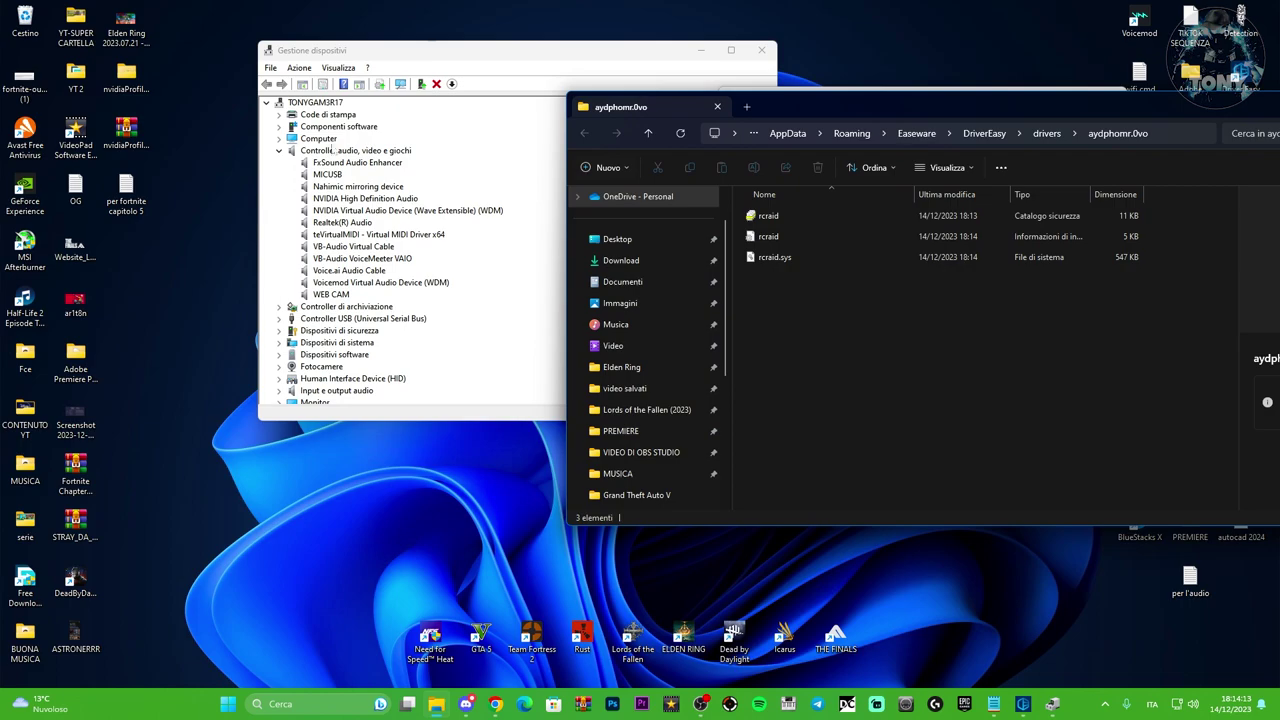
{"action": "left_click", "coordinate": [1160, 133]}
{"action": "key", "text": "ctrl+c"}
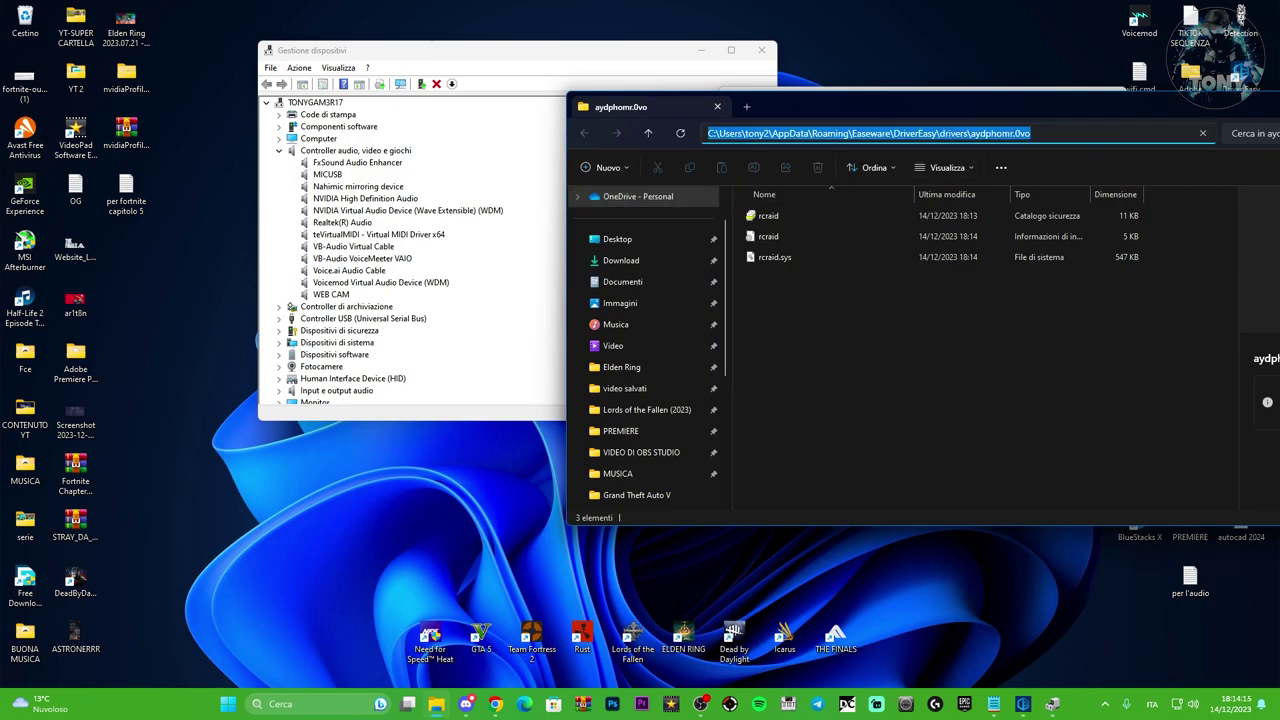
{"action": "right_click", "coordinate": [930, 138]}
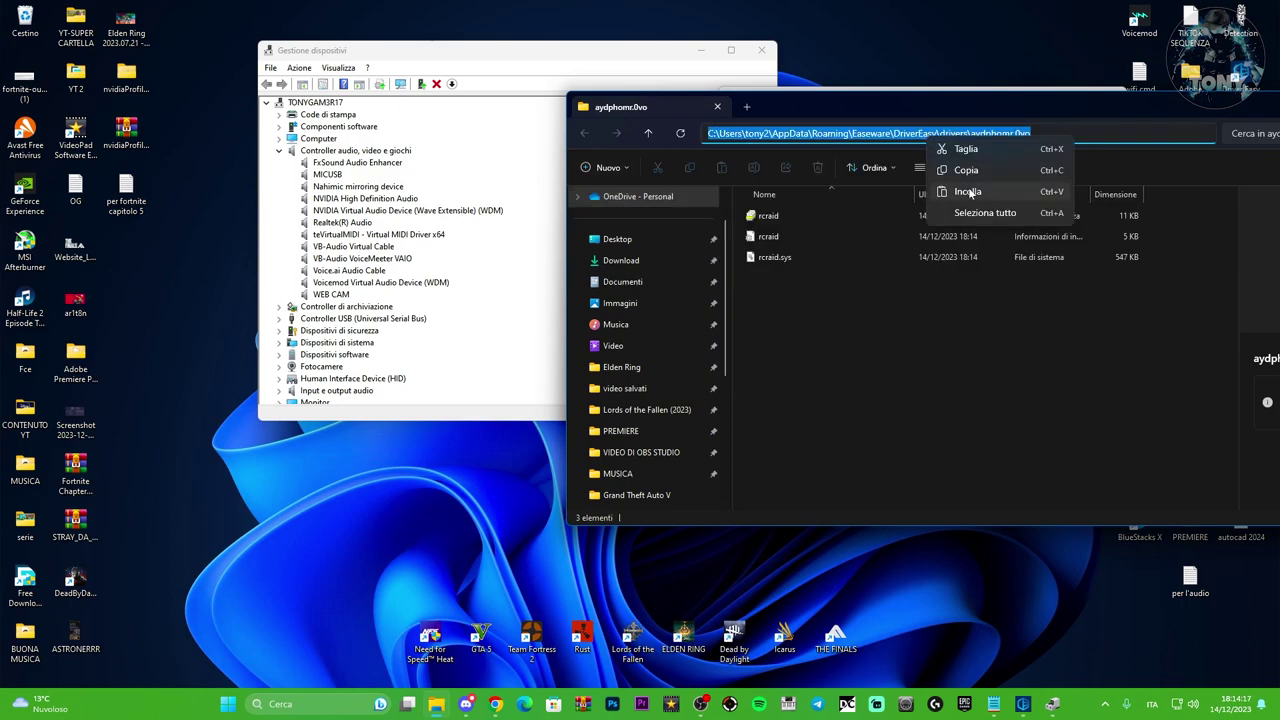
{"action": "left_click", "coordinate": [965, 137]}
{"action": "left_click_drag", "start_coordinate": [943, 105], "coordinate": [1148, 102]}
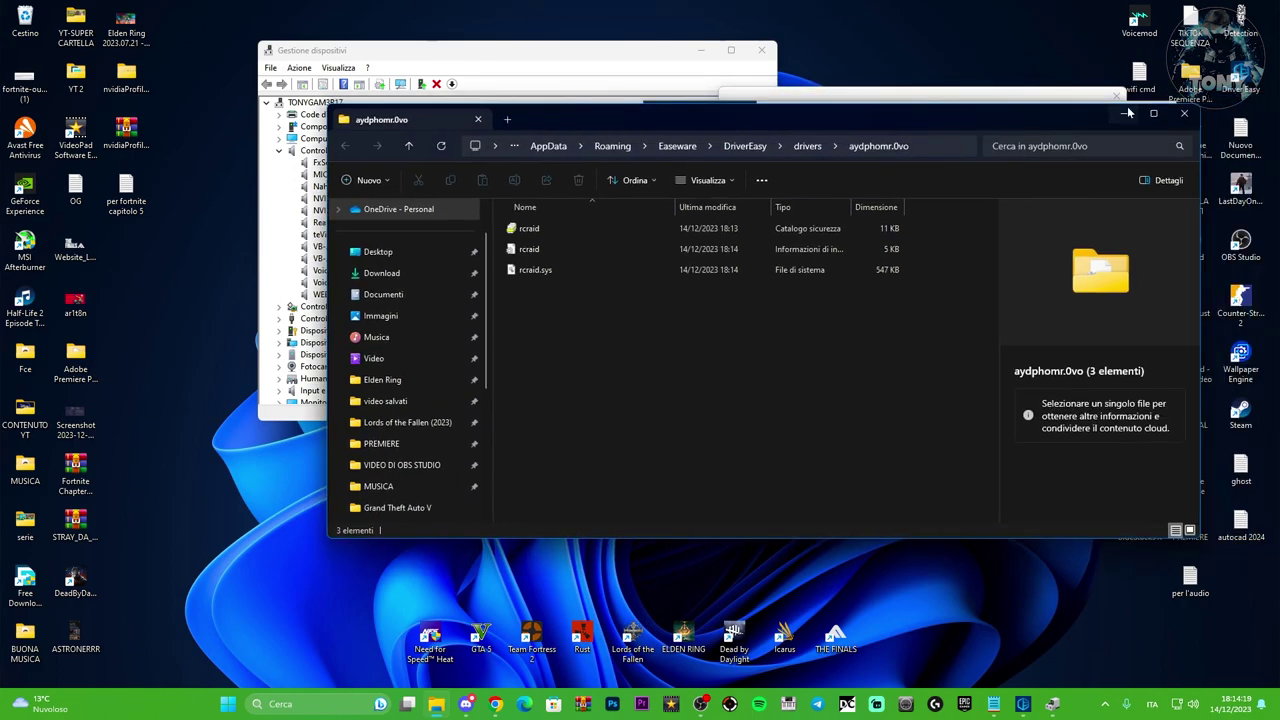
{"action": "left_click", "coordinate": [1123, 113]}
{"action": "left_click", "coordinate": [1144, 115]}
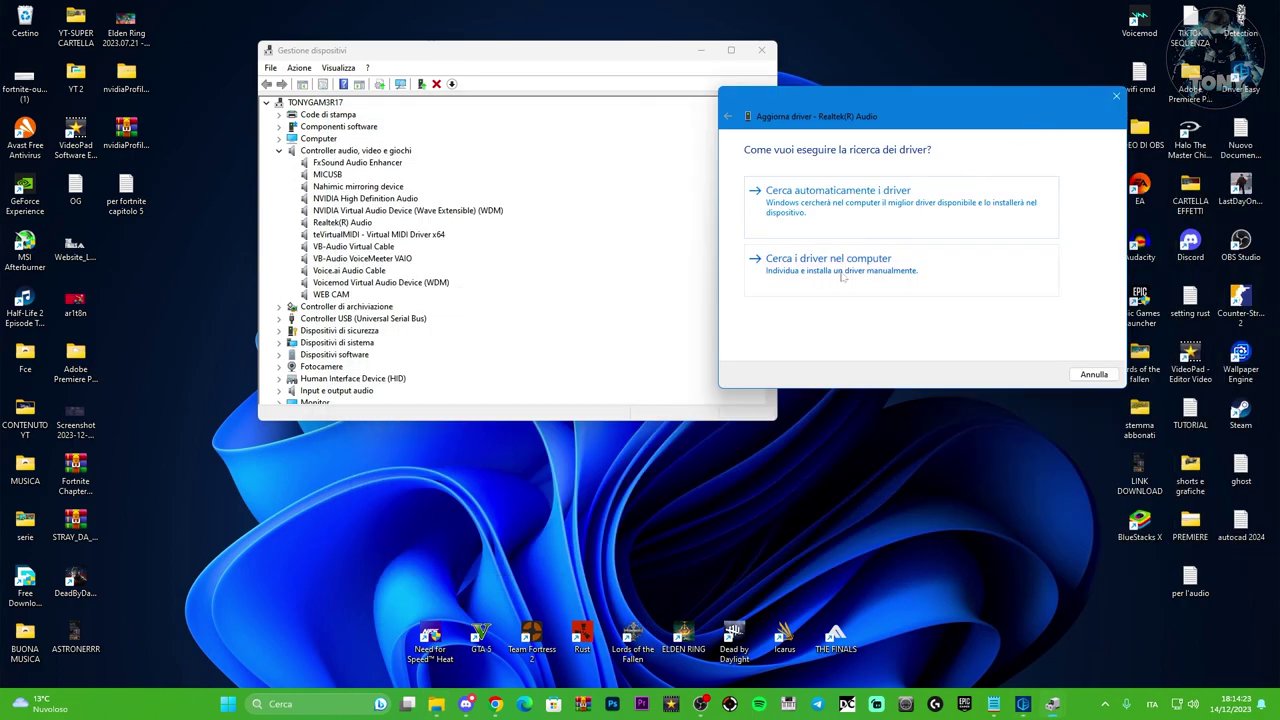
Restart the Realtek(R) Audio driver update, enter the copied folder path as the manual search location, and cancel the update
{"action": "left_click", "coordinate": [1116, 96]}
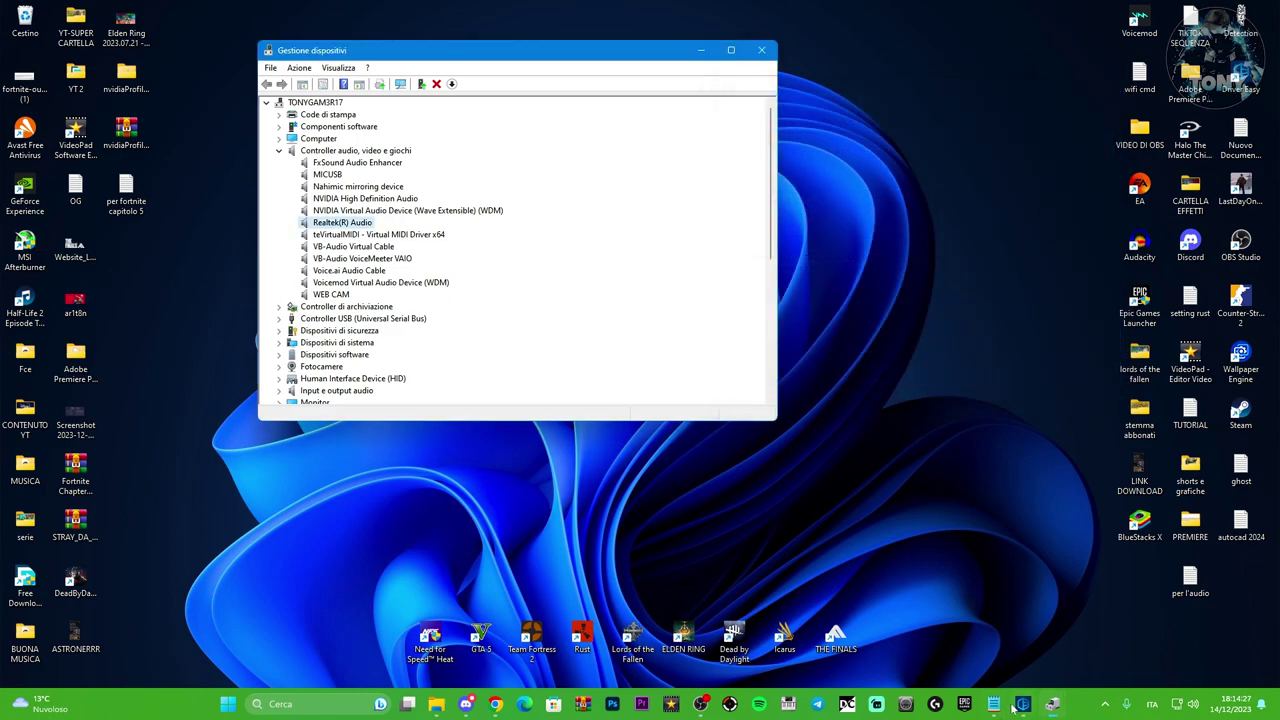
{"action": "right_click", "coordinate": [334, 225]}
{"action": "left_click", "coordinate": [369, 235]}
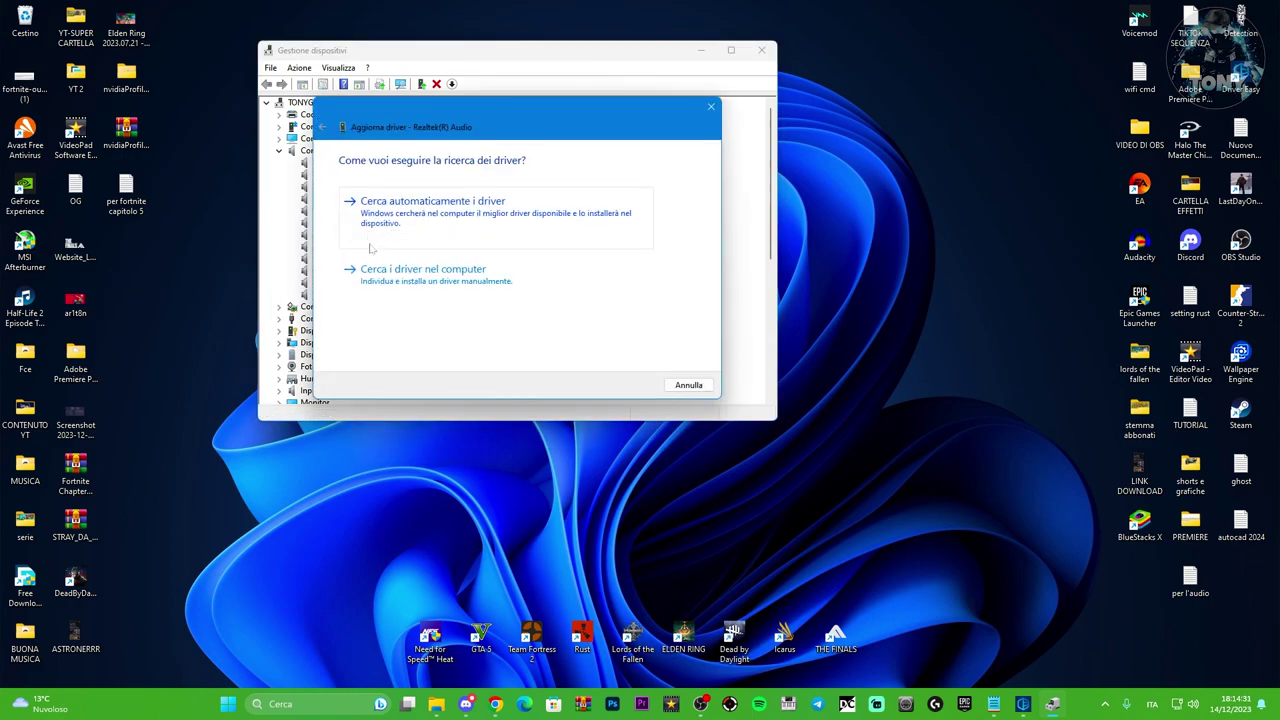
{"action": "left_click", "coordinate": [890, 270]}
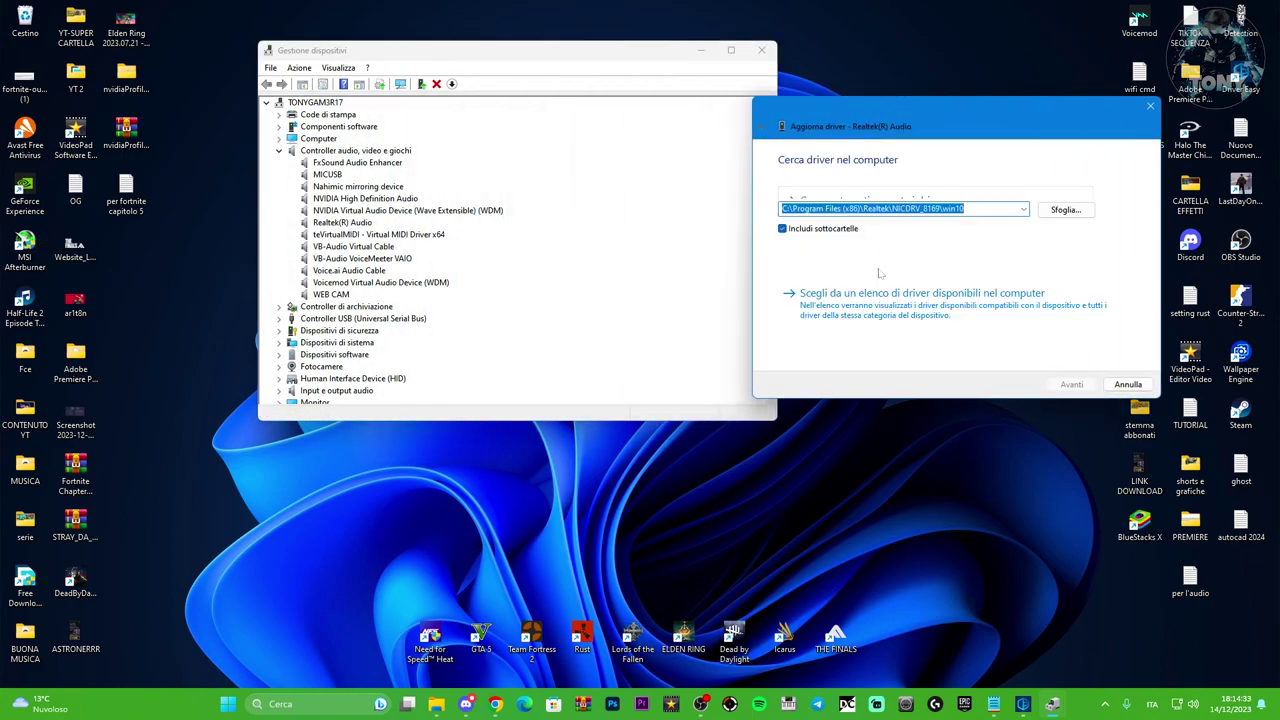
{"action": "right_click", "coordinate": [975, 208]}
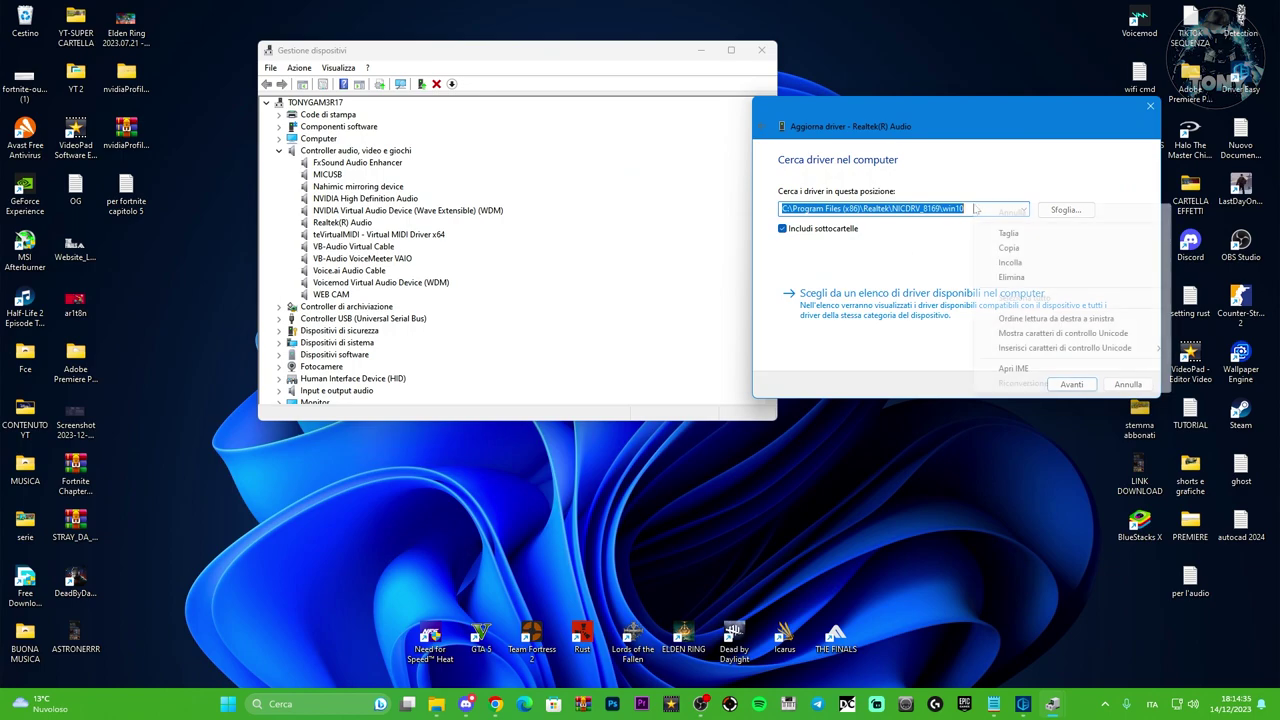
{"action": "left_click", "coordinate": [1005, 266]}
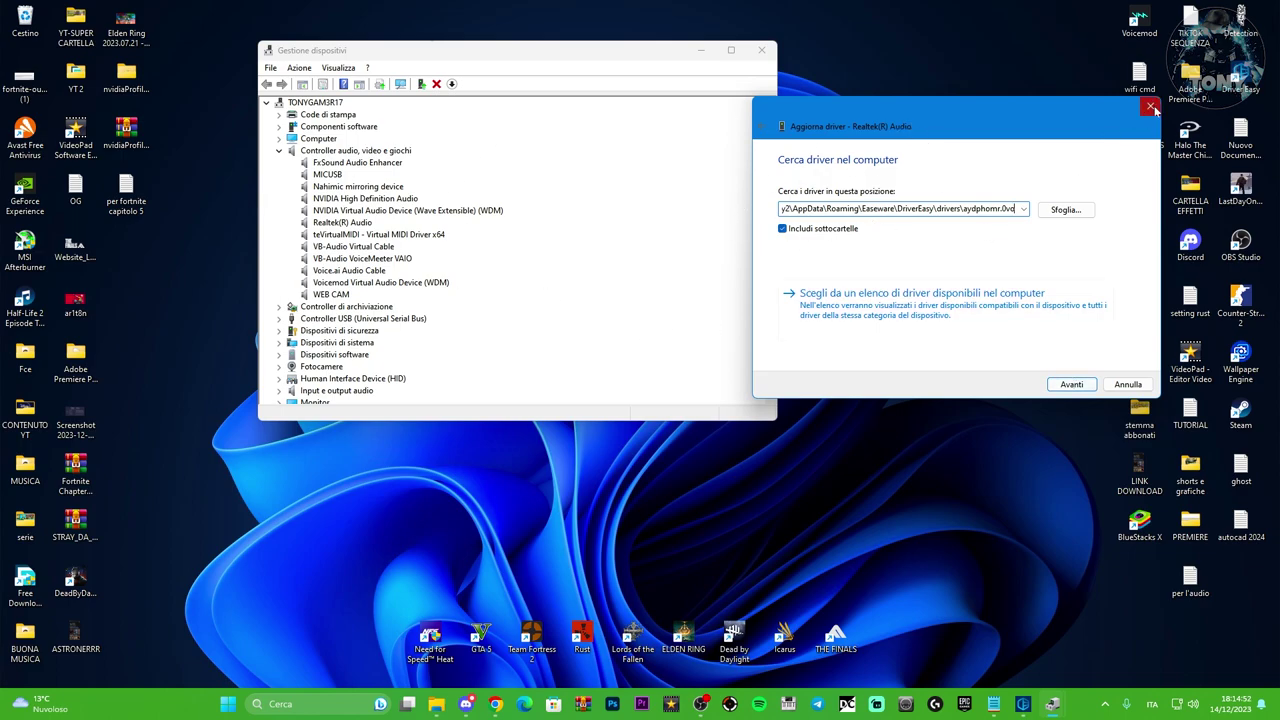
{"action": "left_click", "coordinate": [1149, 106]}
{"action": "left_click_drag", "start_coordinate": [521, 51], "coordinate": [566, 55]}
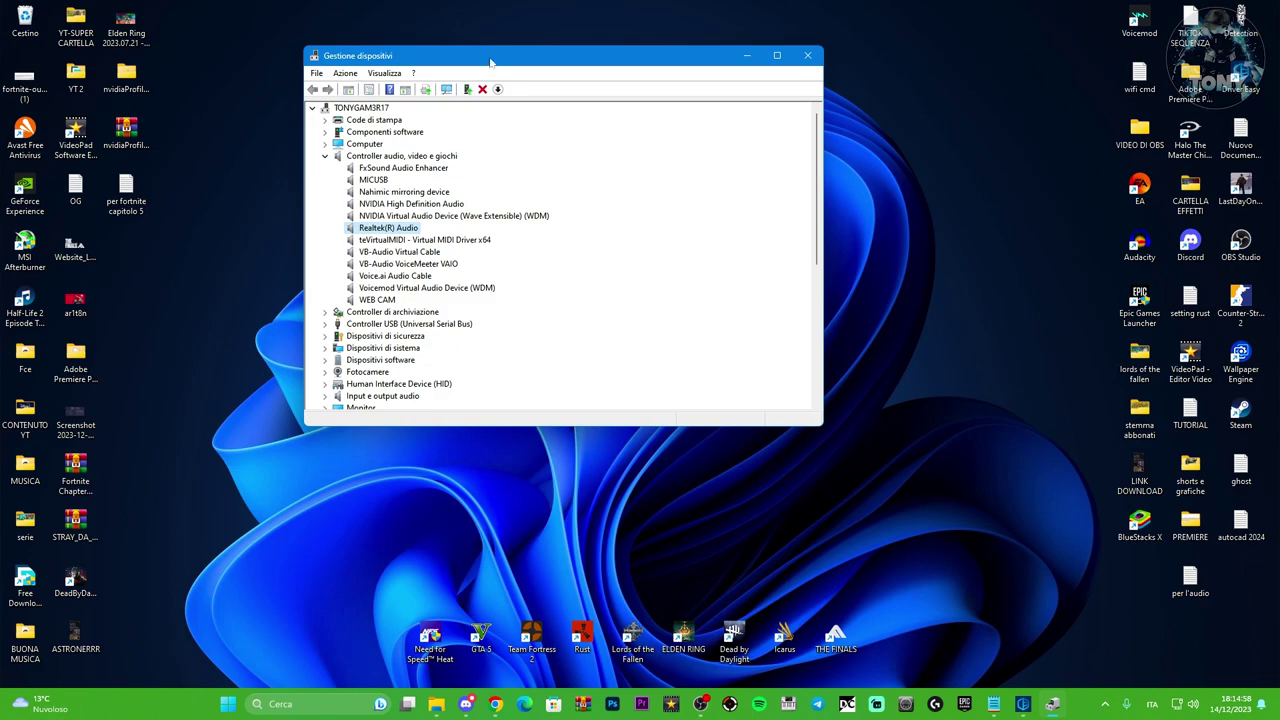
Search Windows for "ri" and open the troubleshooting settings (Impostazioni risoluzione problemi)
{"action": "left_click", "coordinate": [321, 700]}
{"action": "type", "text": "r"}
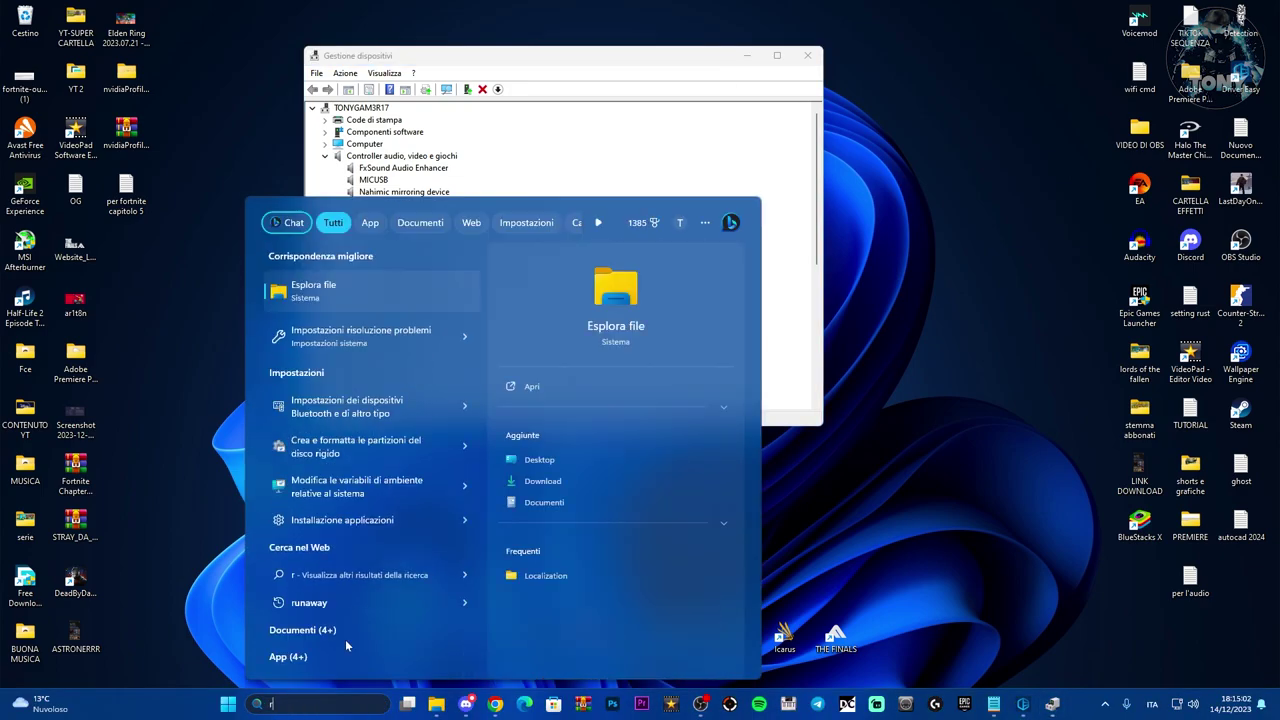
{"action": "type", "text": "i"}
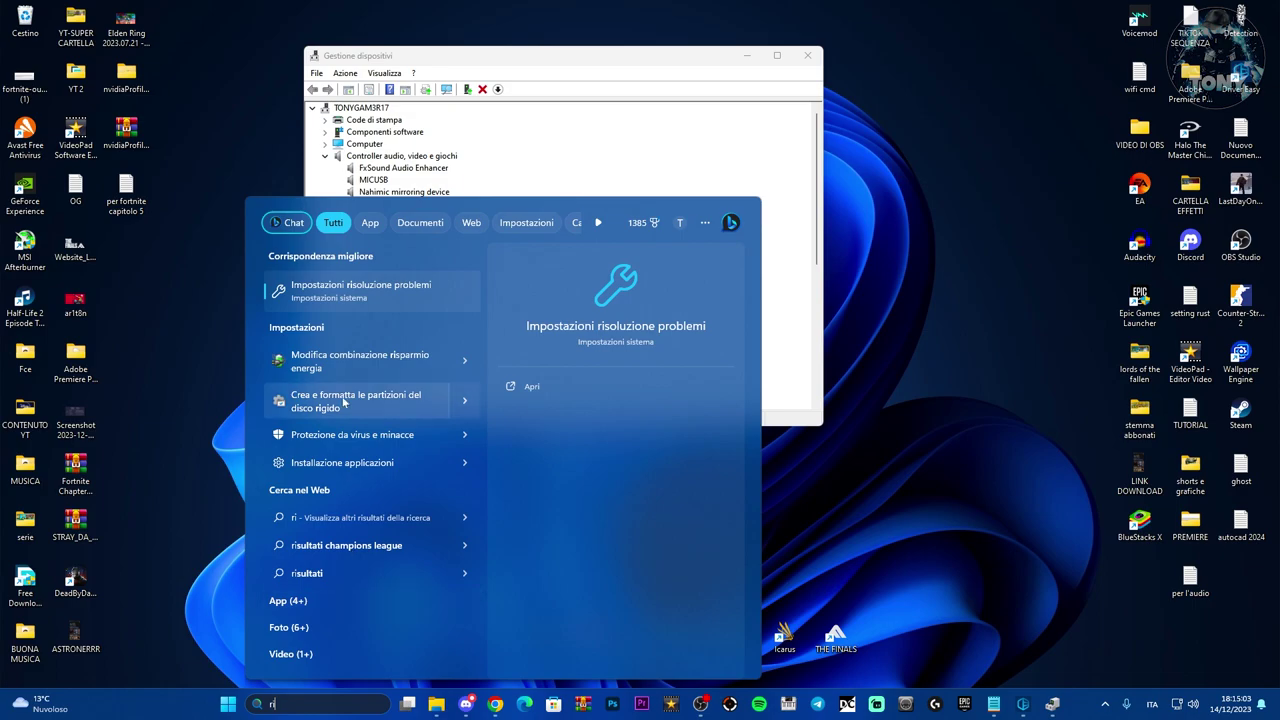
{"action": "left_click", "coordinate": [345, 290]}
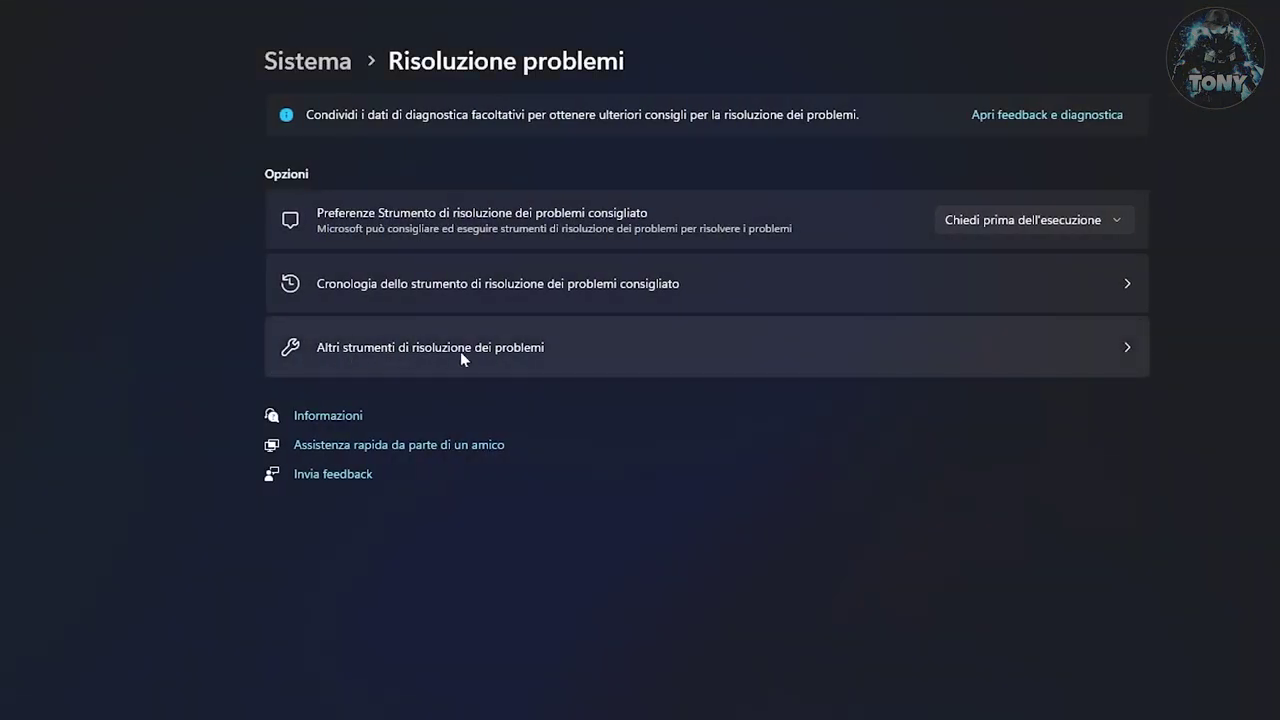
Run the Audio troubleshooter from the other troubleshooters (Altri strumenti di risoluzione dei problemi) and consent to automatic diagnostics with Sì
{"action": "left_click", "coordinate": [529, 363]}
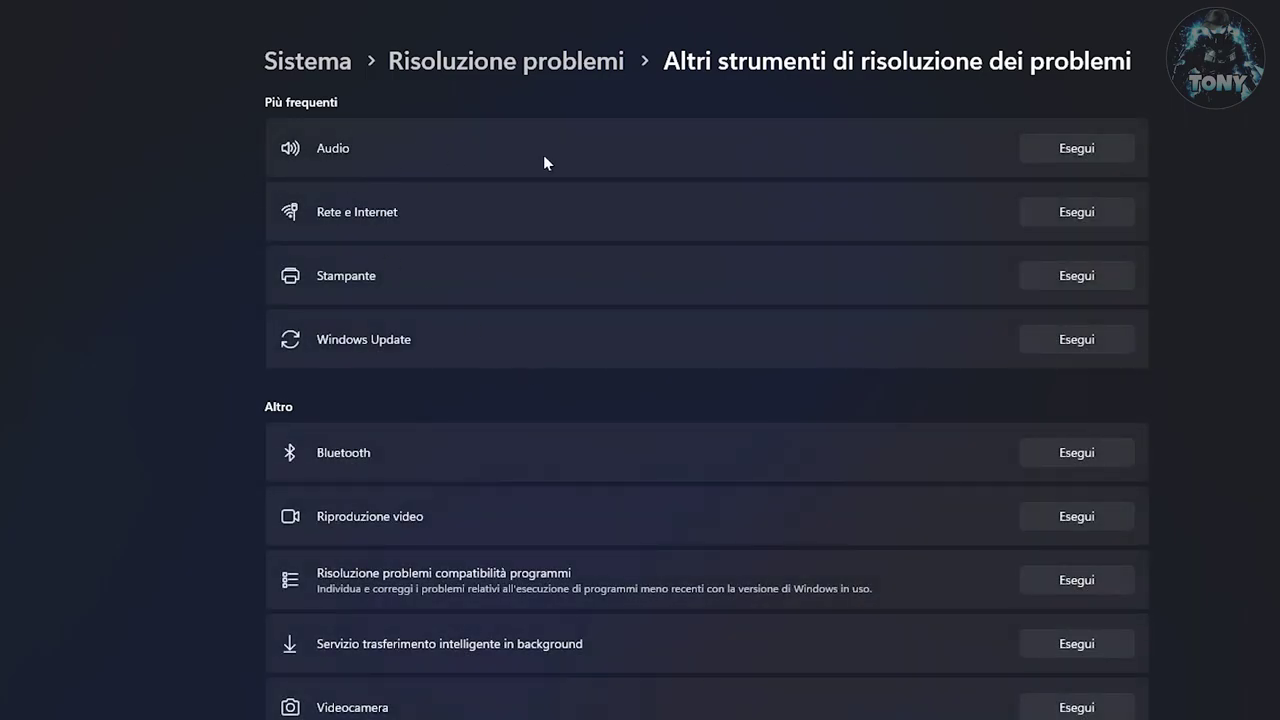
{"action": "left_click", "coordinate": [1094, 148]}
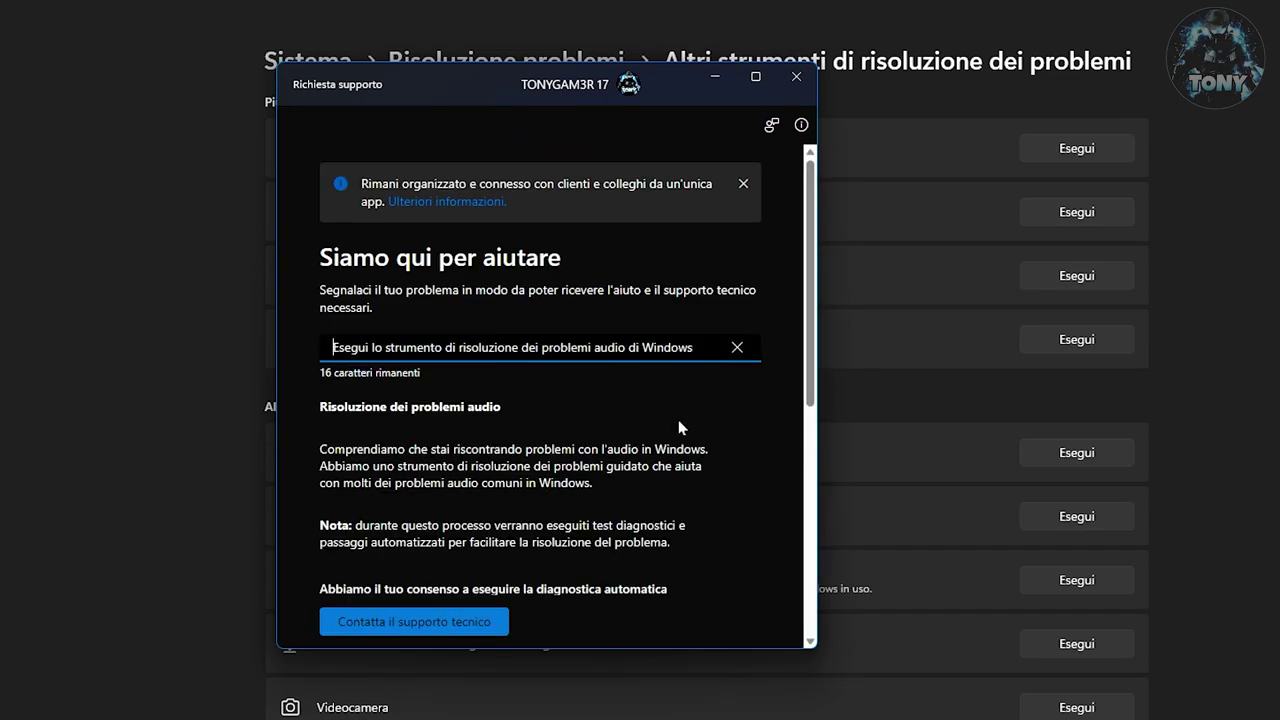
{"action": "scroll", "coordinate": [667, 432], "scroll_direction": "down", "scroll_amount": 2}
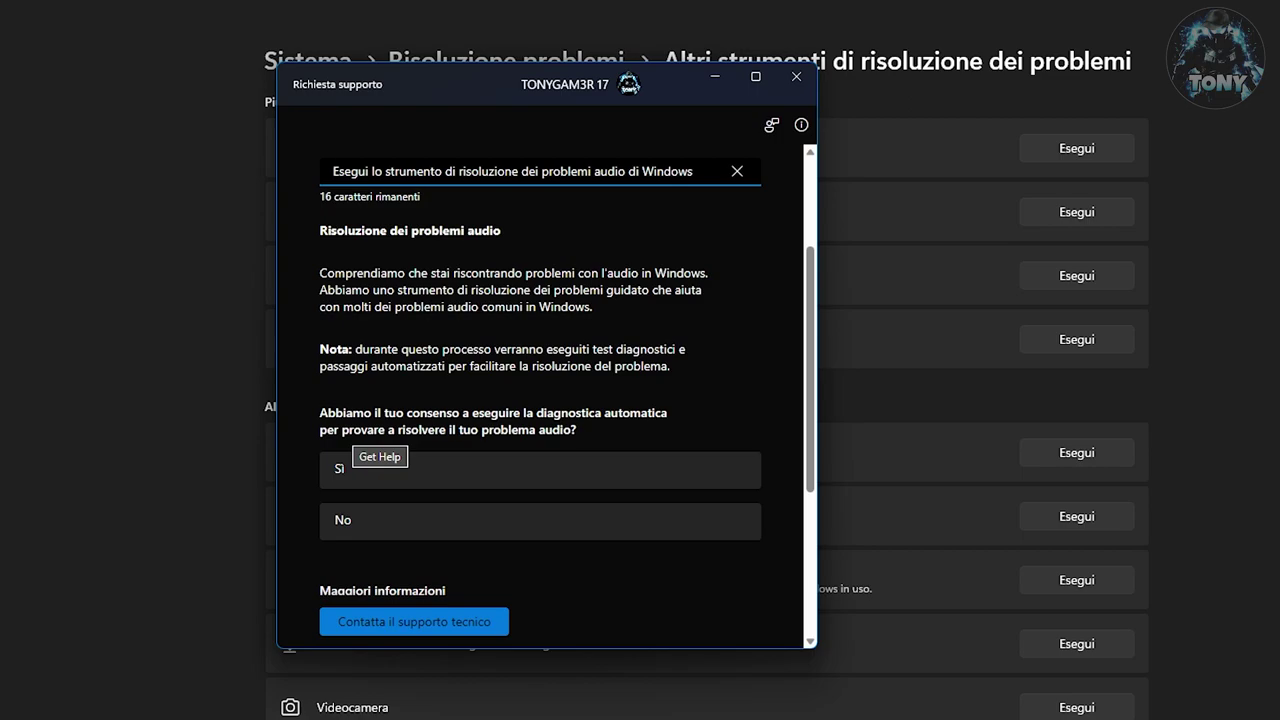
{"action": "left_click", "coordinate": [354, 475]}
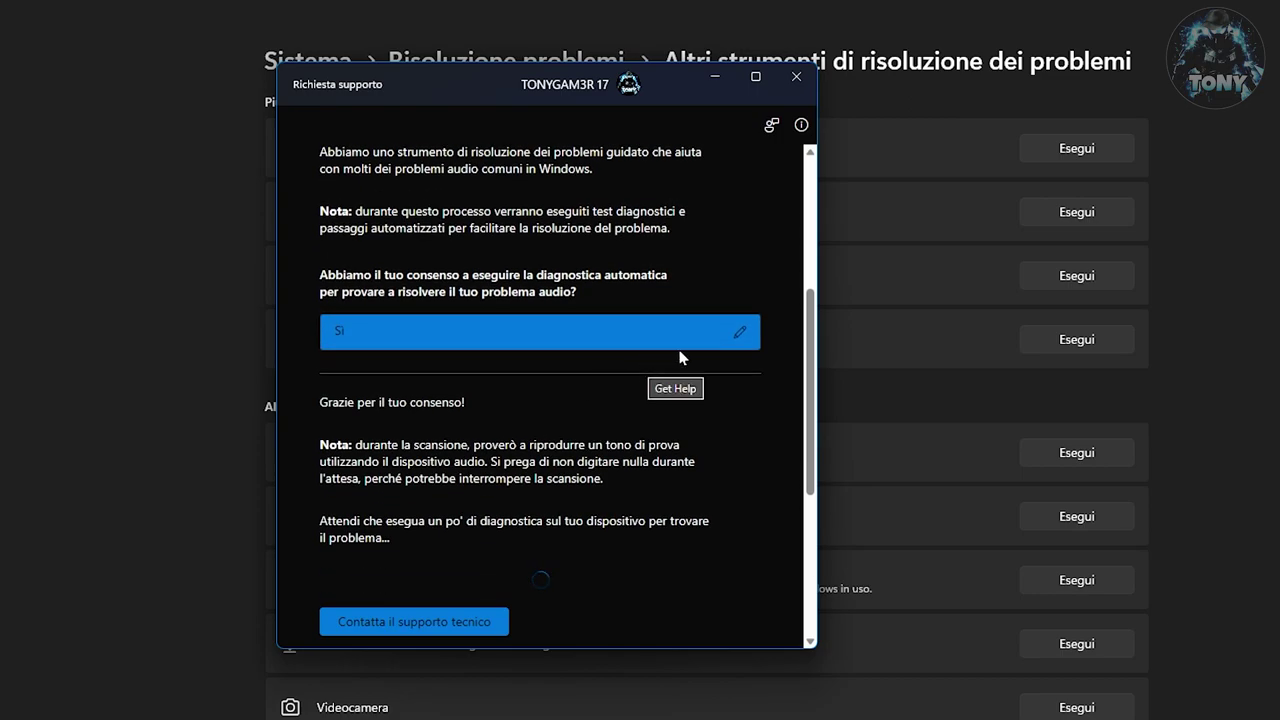
{"action": "left_click_drag", "start_coordinate": [811, 322], "coordinate": [776, 424]}
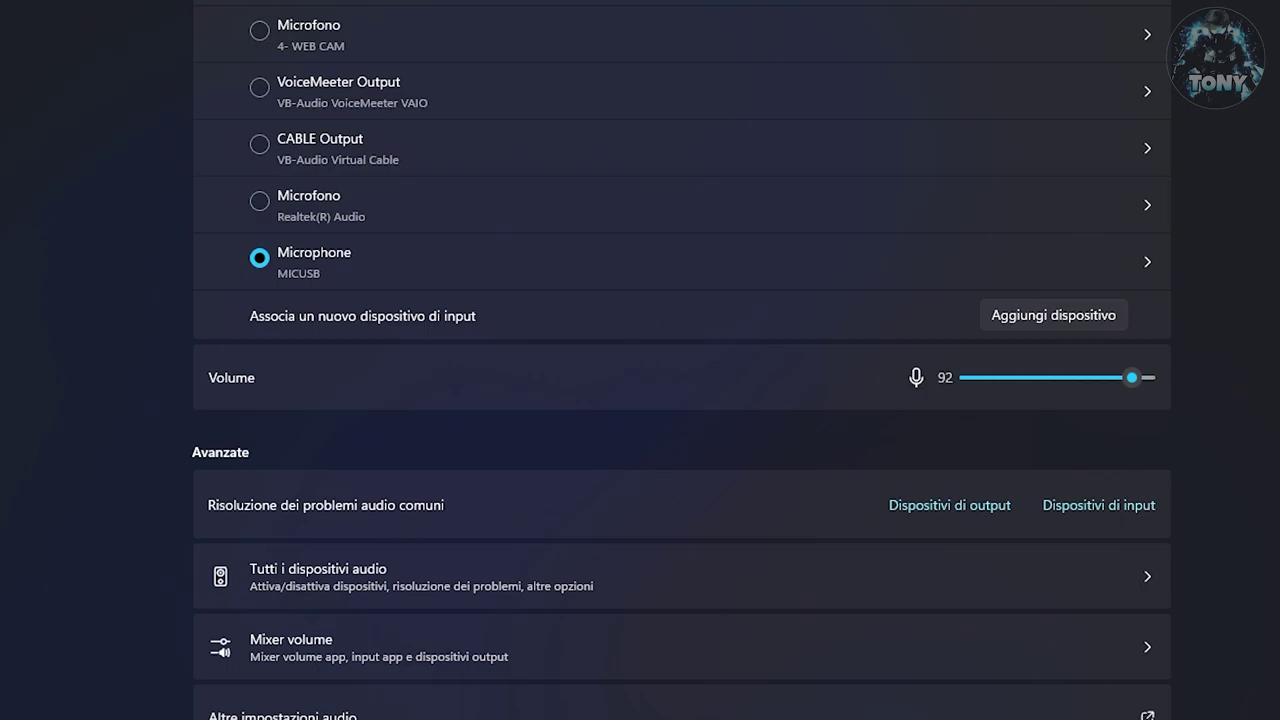
Troubleshoot the output device Altoparlanti - Realtek(R) Audio, opening the audio enhancements and applying the correction that makes it the default device
{"action": "left_click", "coordinate": [960, 505]}
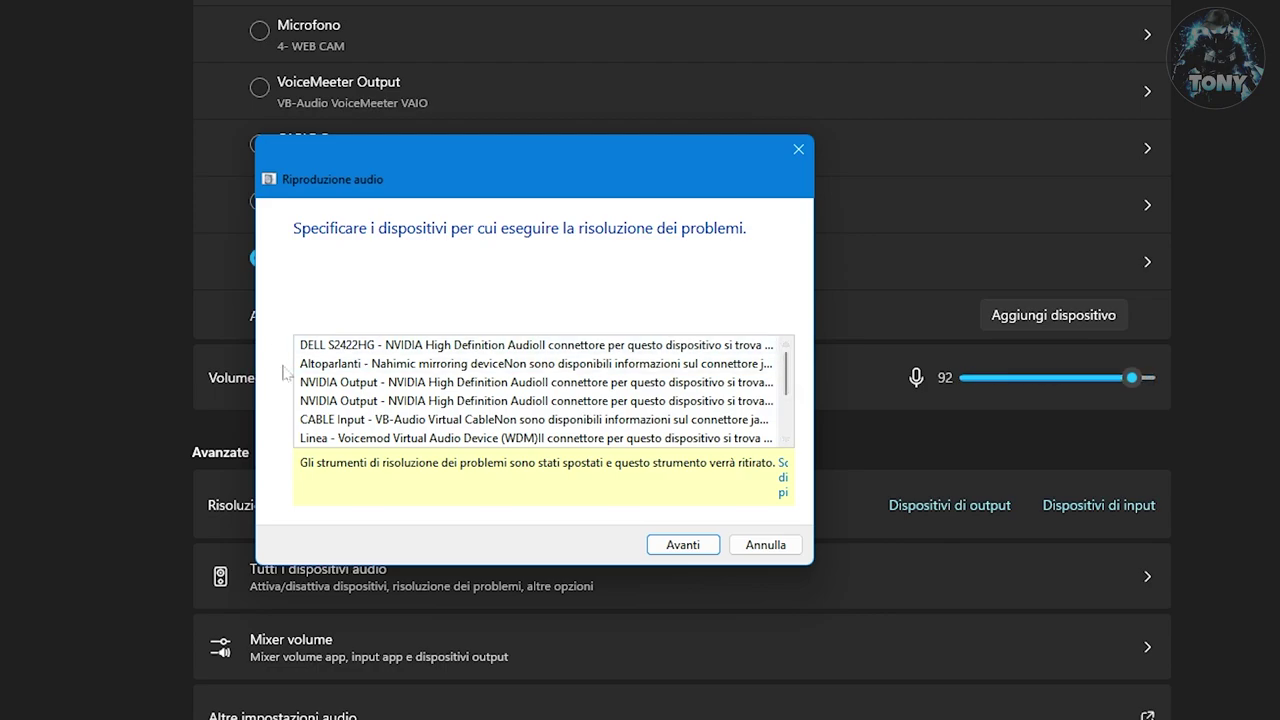
{"action": "left_click_drag", "start_coordinate": [788, 378], "coordinate": [787, 352]}
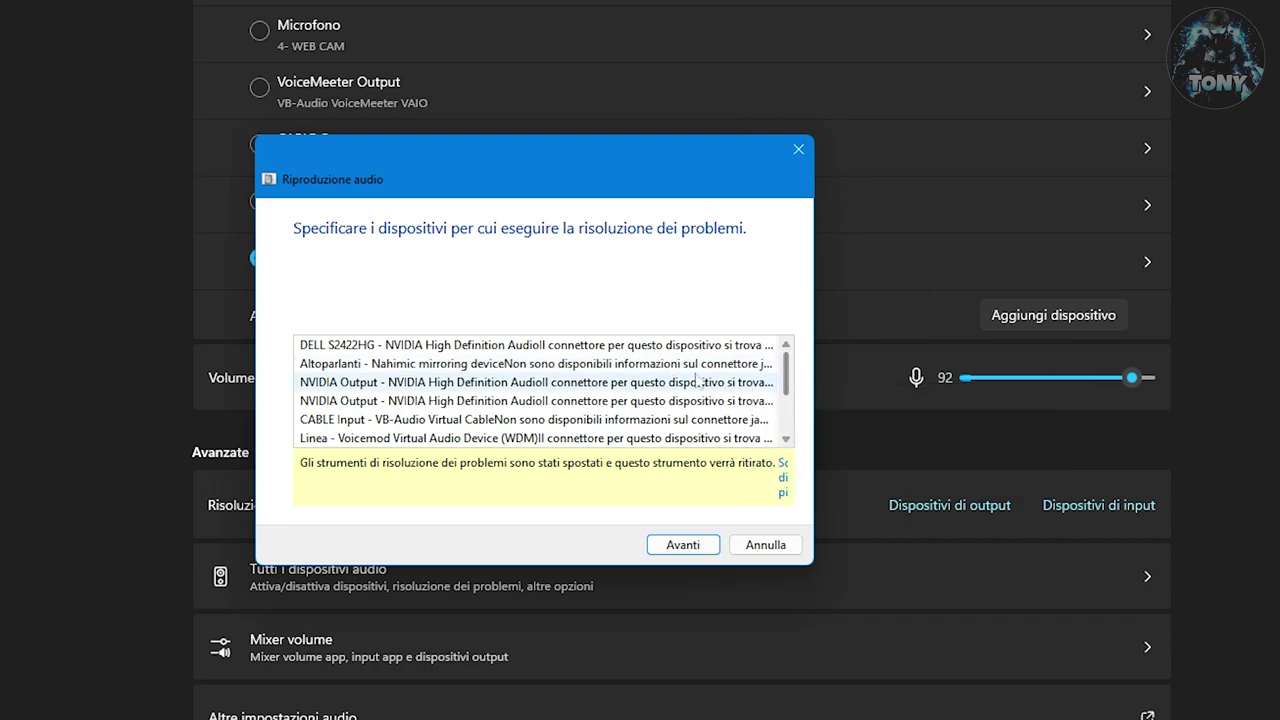
{"action": "left_click_drag", "start_coordinate": [792, 376], "coordinate": [786, 402]}
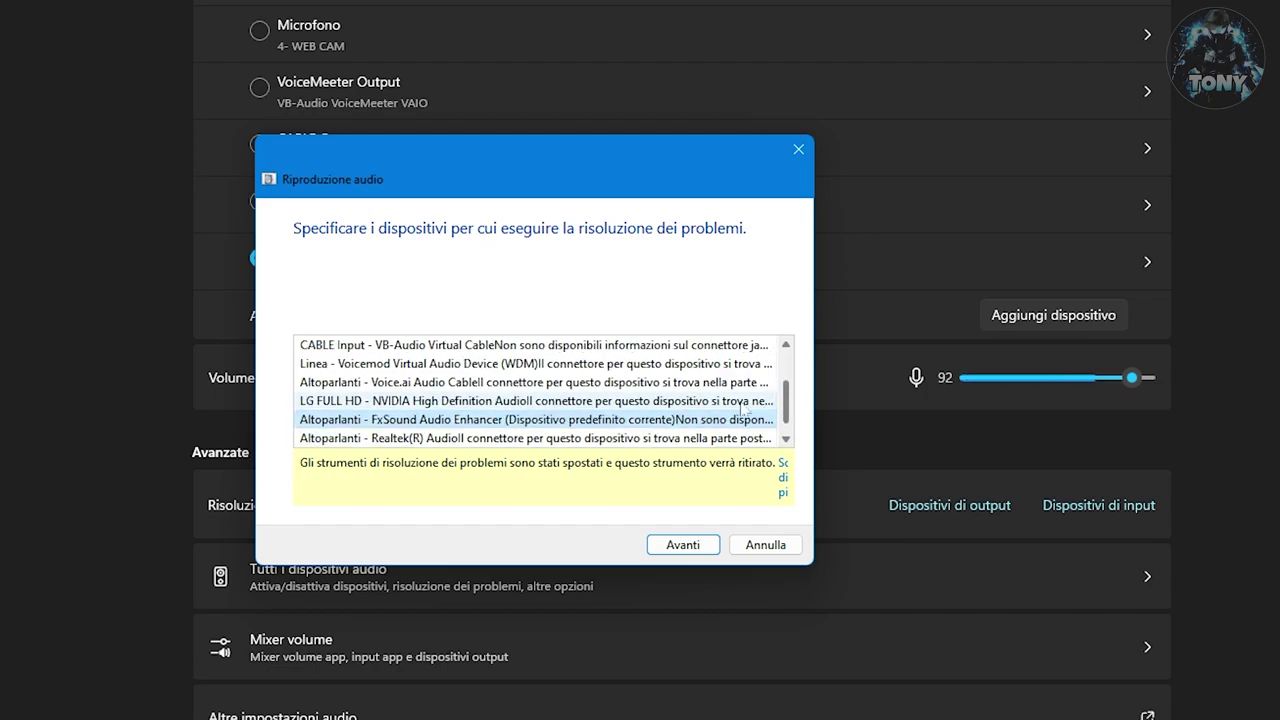
{"action": "left_click", "coordinate": [407, 440]}
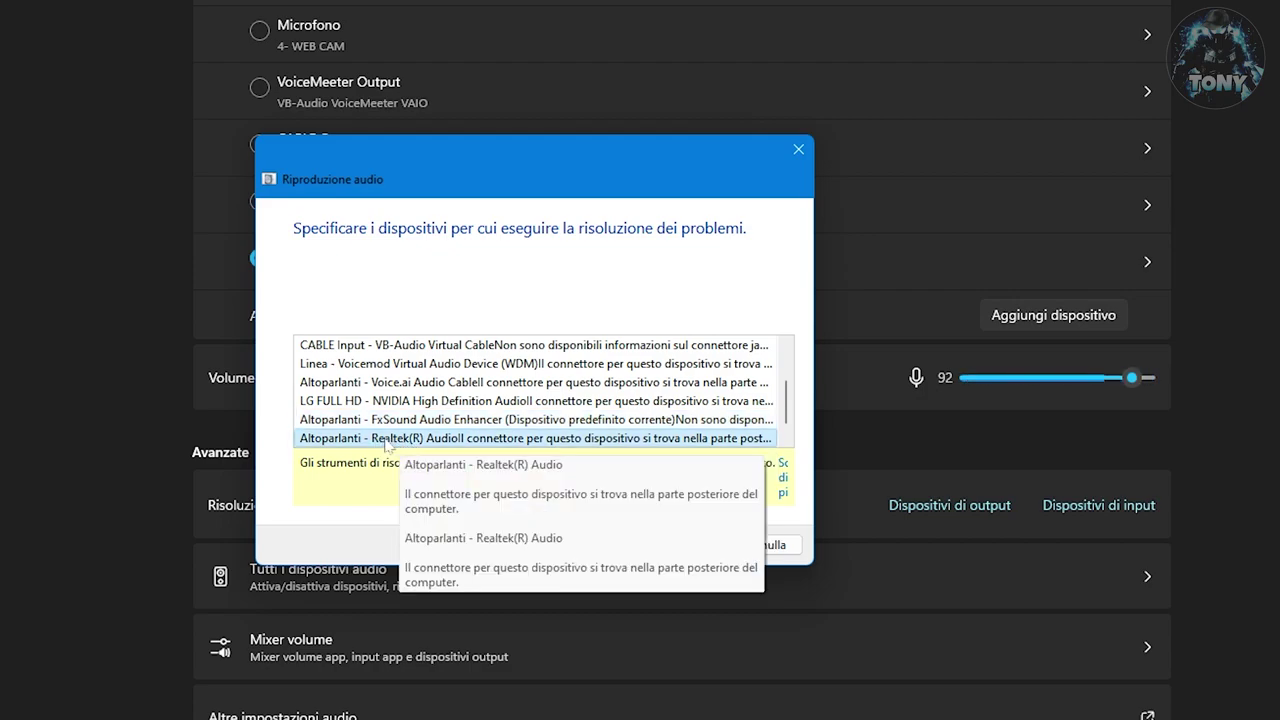
{"action": "left_click", "coordinate": [690, 545]}
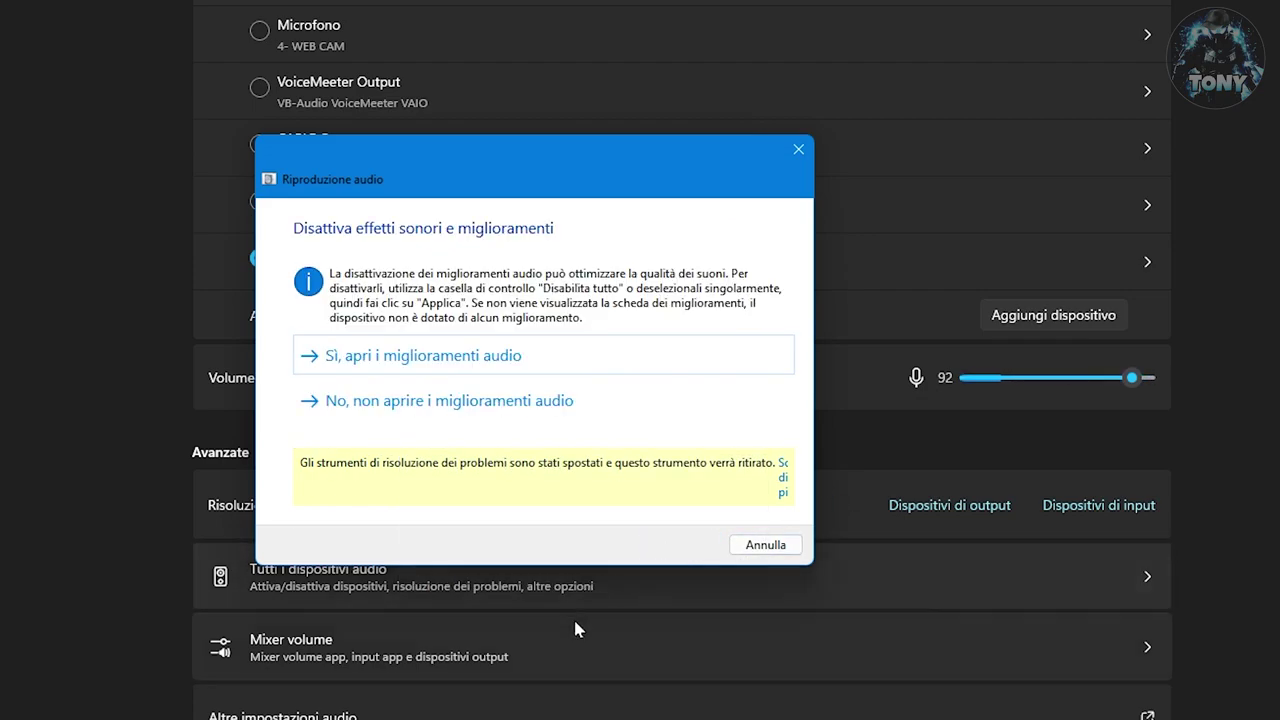
{"action": "left_click", "coordinate": [409, 357]}
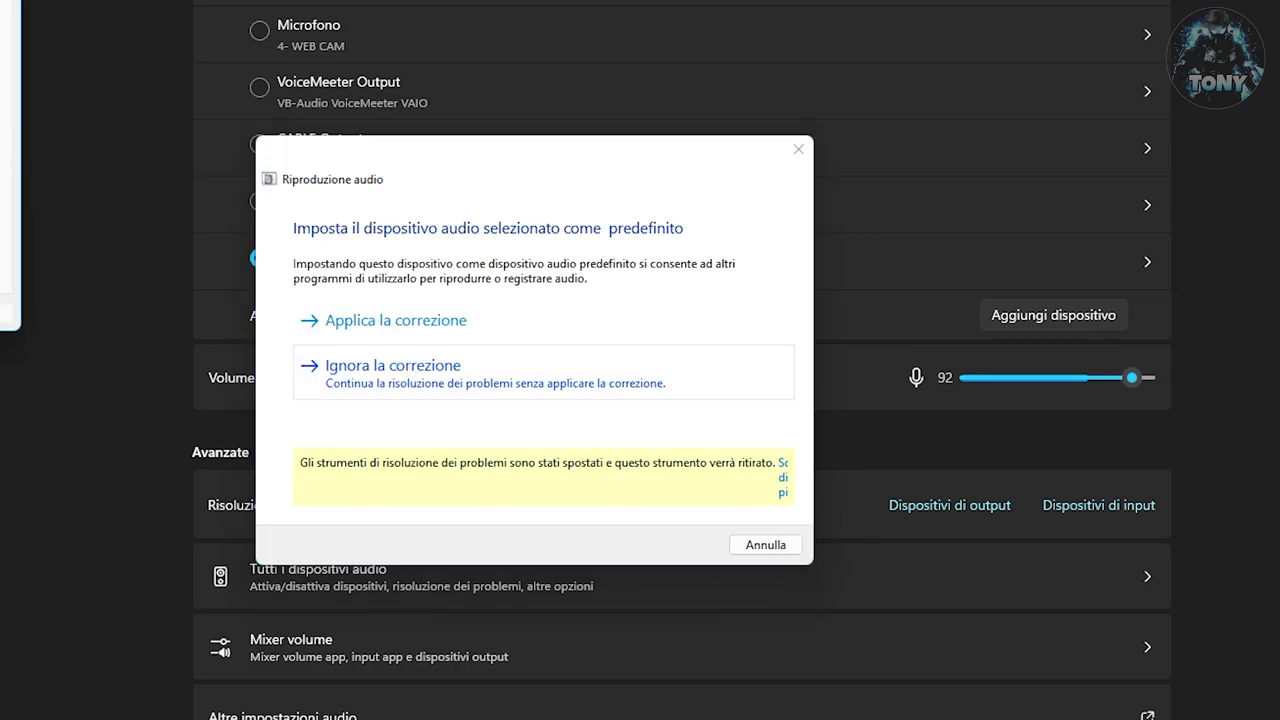
{"action": "left_click", "coordinate": [398, 319]}
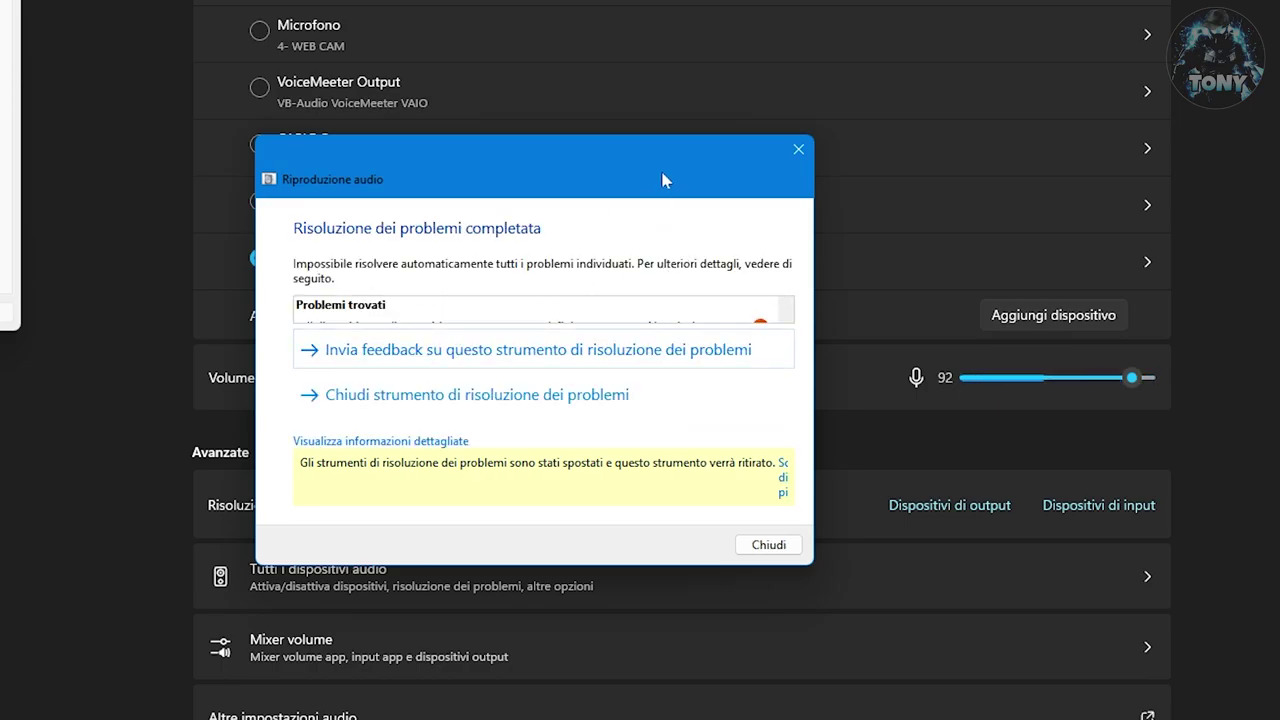
Examine the audio playback troubleshooter's detailed report, including the default audio format entry and the potential problems checked
{"action": "left_click_drag", "start_coordinate": [663, 180], "coordinate": [632, 142]}
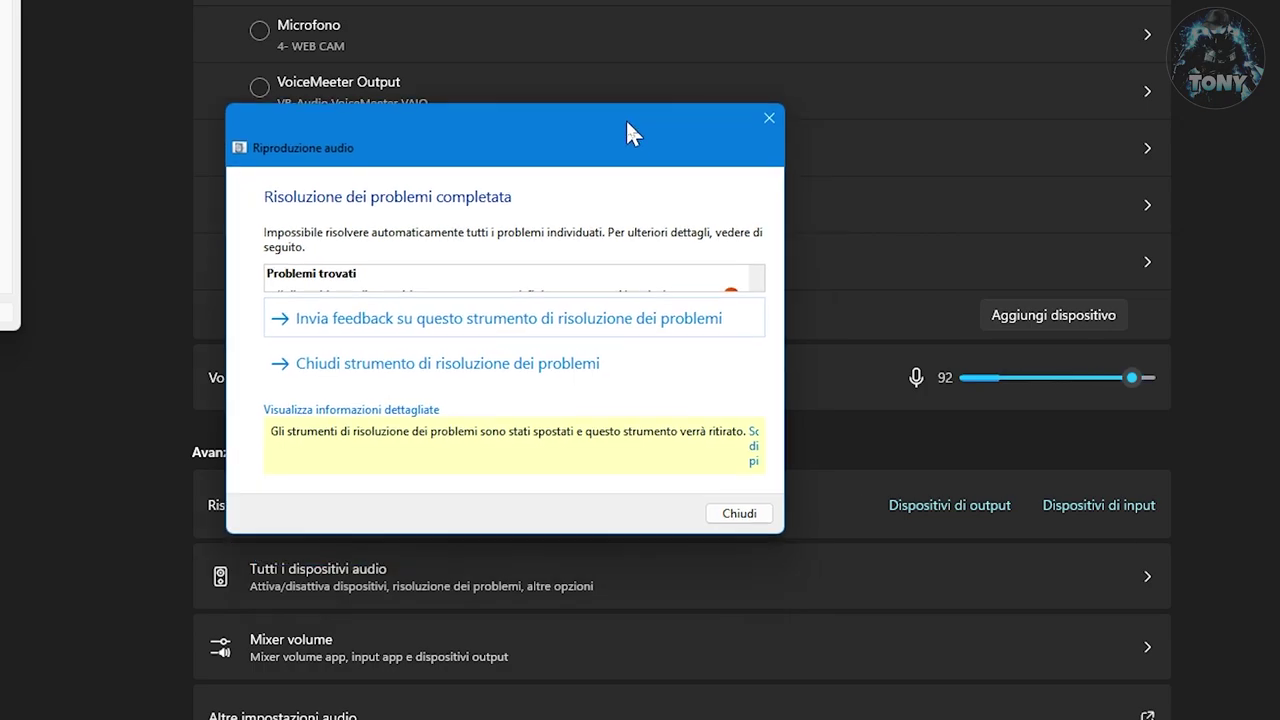
{"action": "left_click", "coordinate": [342, 412]}
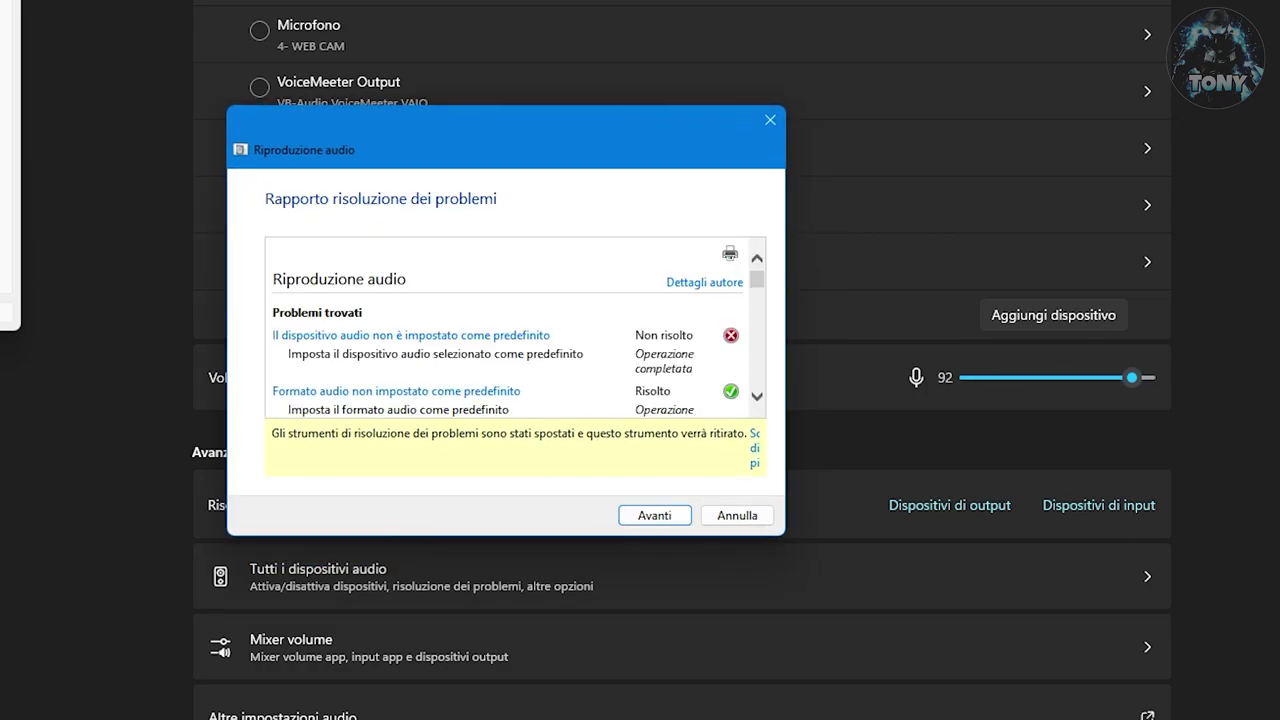
{"action": "scroll", "coordinate": [687, 328], "scroll_direction": "down", "scroll_amount": 1}
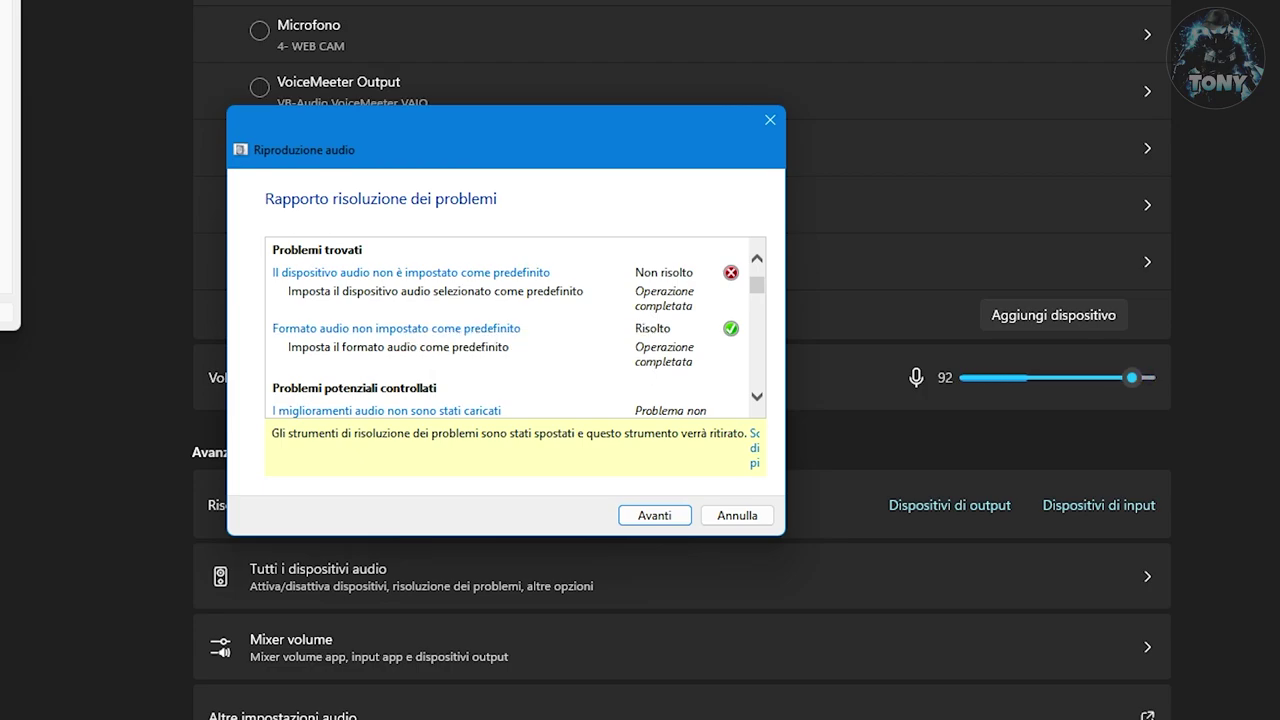
{"action": "left_click", "coordinate": [405, 330]}
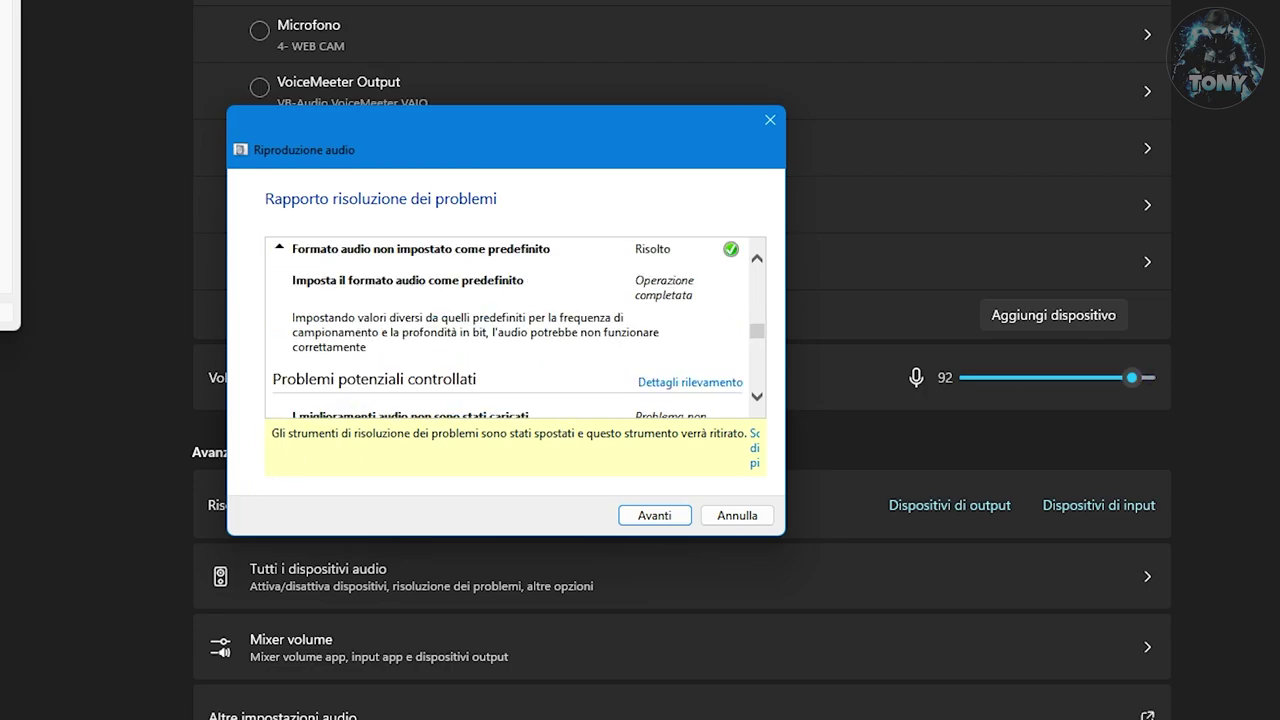
{"action": "scroll", "coordinate": [733, 291], "scroll_direction": "down", "scroll_amount": 5}
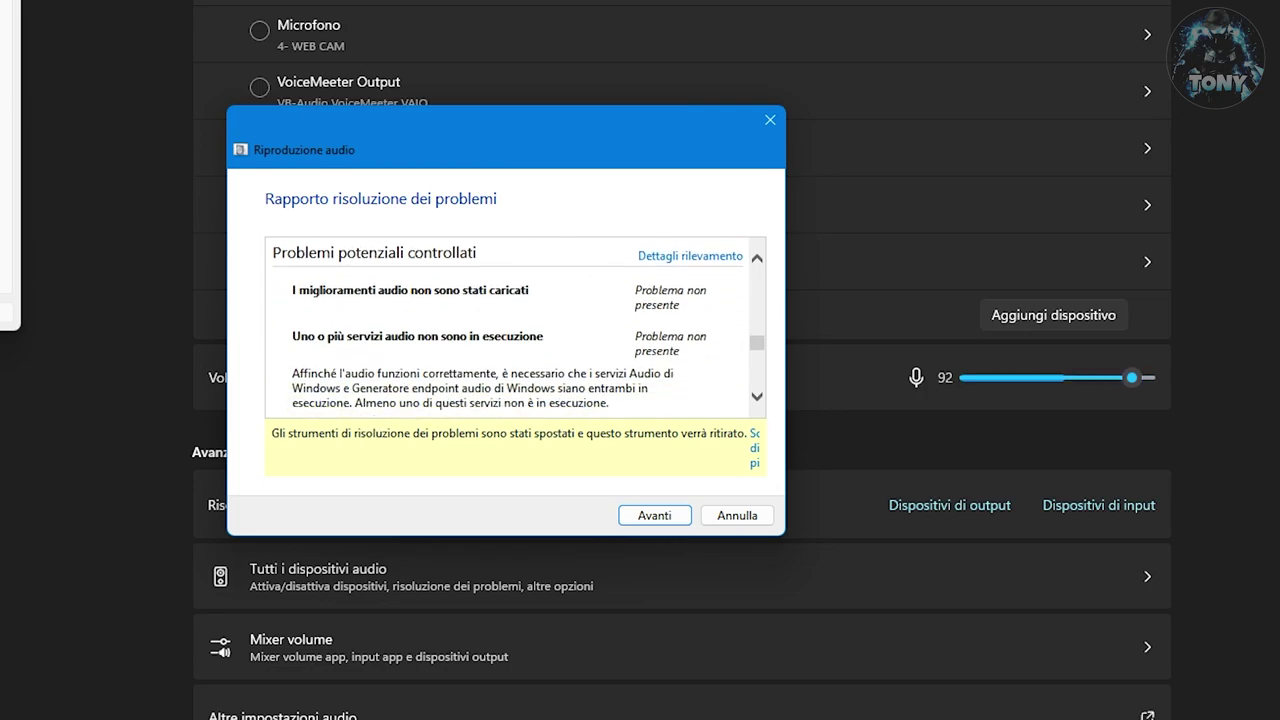
{"action": "scroll", "coordinate": [510, 327], "scroll_direction": "up", "scroll_amount": 3}
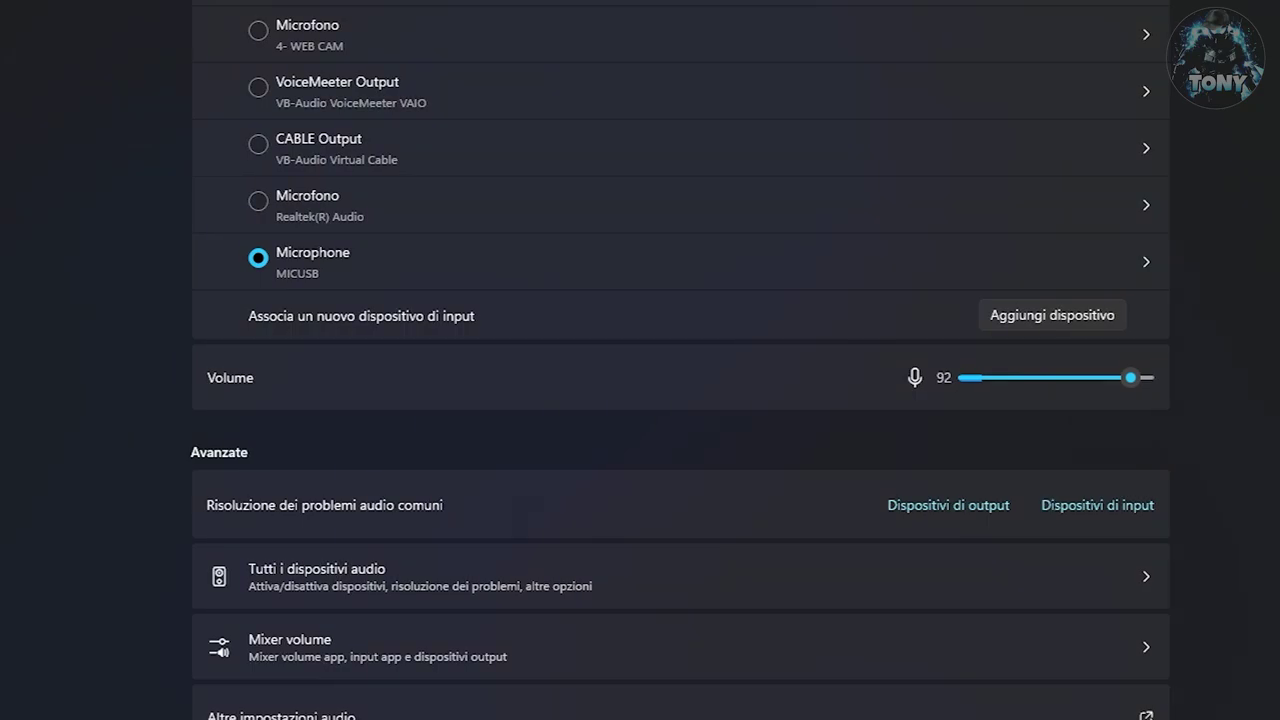
Choose Altoparlanti (Realtek(R) Audio) as the playback device in FxSound and close its window
{"action": "scroll", "coordinate": [680, 360], "scroll_direction": "up", "scroll_amount": 5}
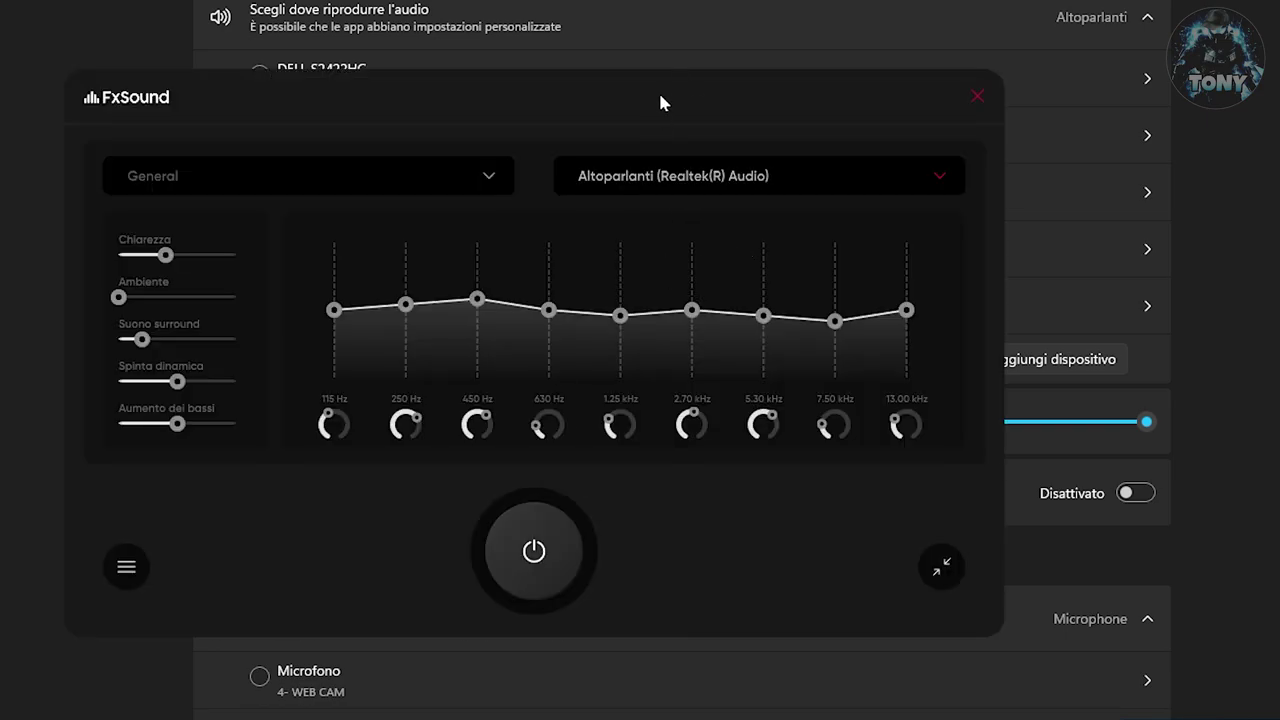
{"action": "left_click_drag", "start_coordinate": [660, 103], "coordinate": [948, 52]}
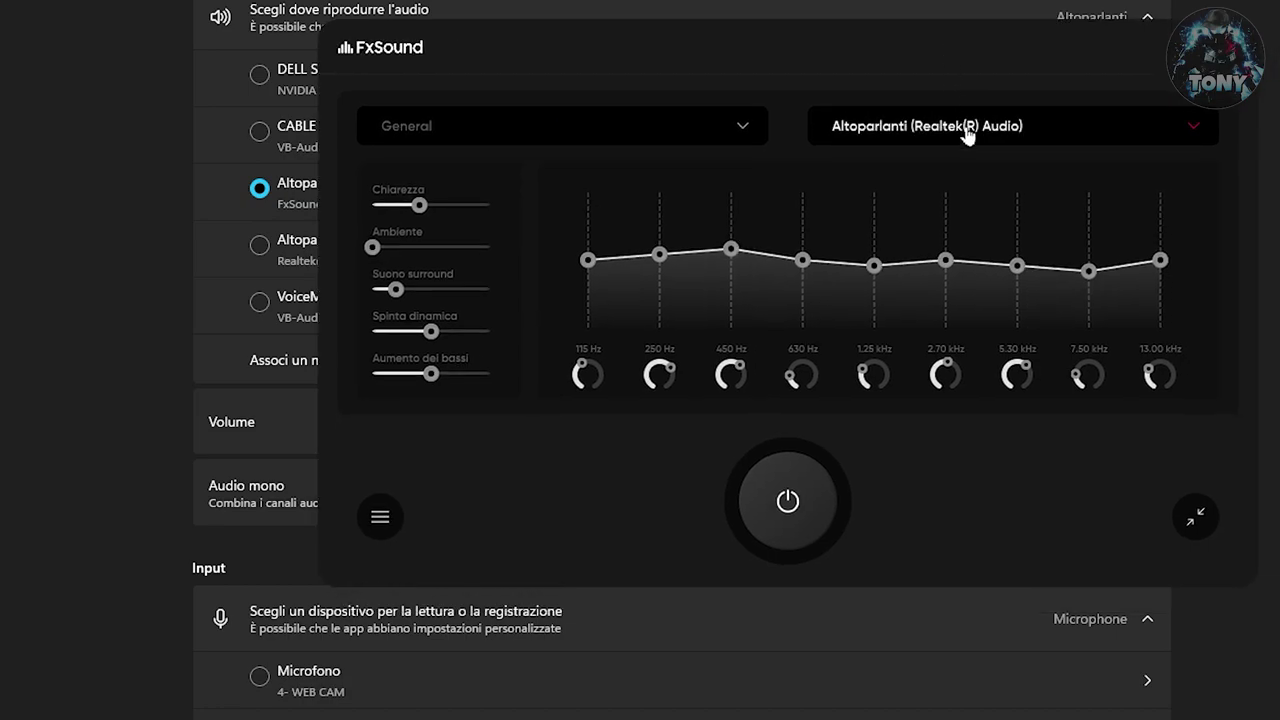
{"action": "left_click", "coordinate": [966, 133]}
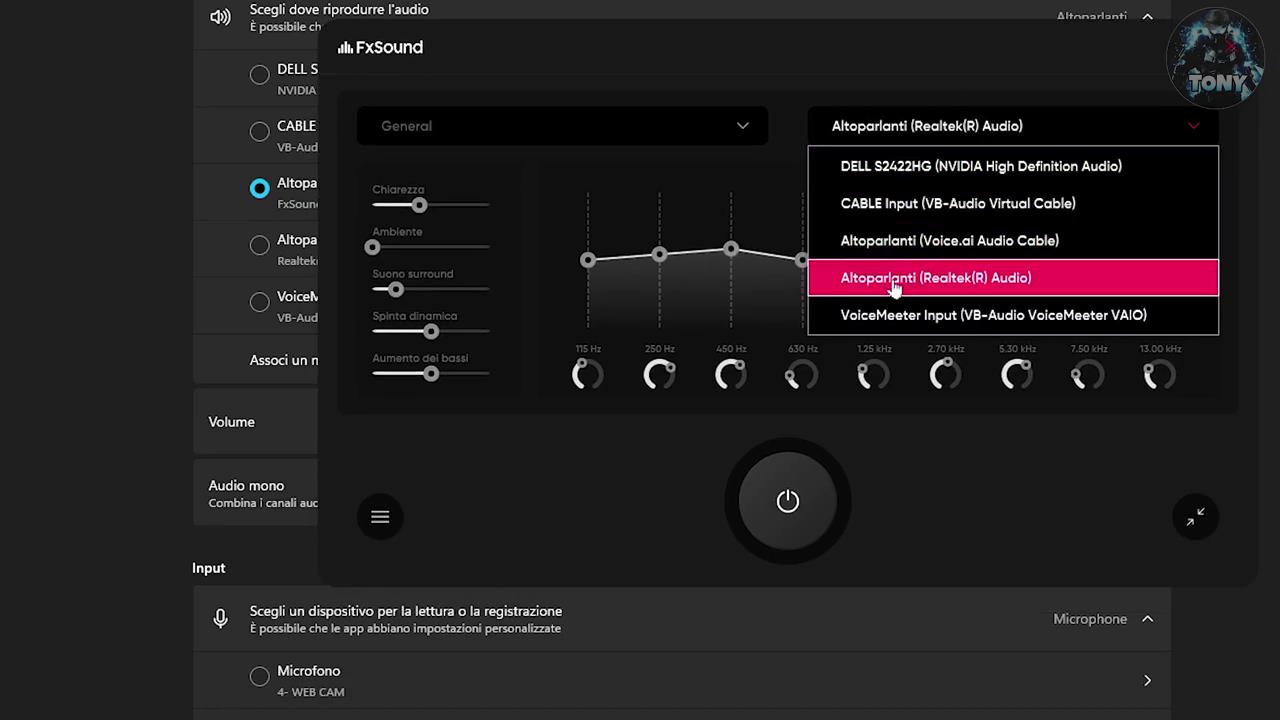
{"action": "left_click", "coordinate": [972, 287]}
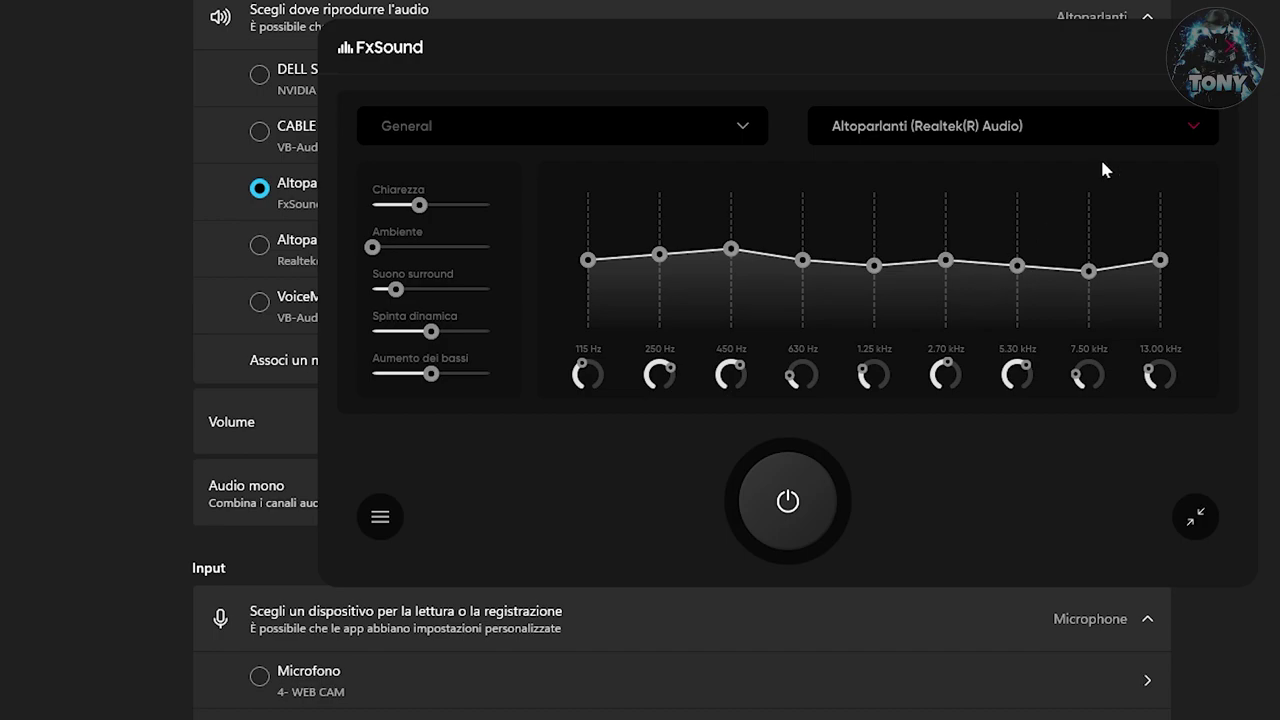
{"action": "left_click", "coordinate": [1232, 52]}
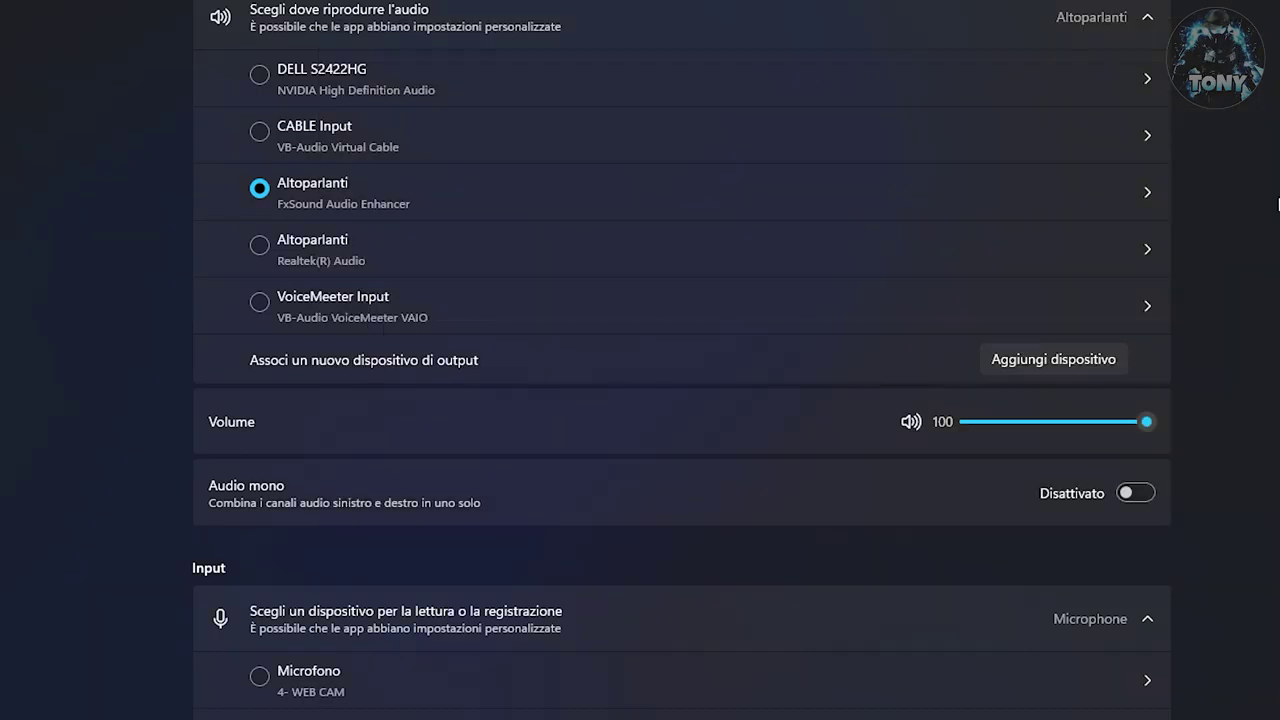
{"action": "scroll", "coordinate": [1278, 204], "scroll_direction": "down", "scroll_amount": 5}
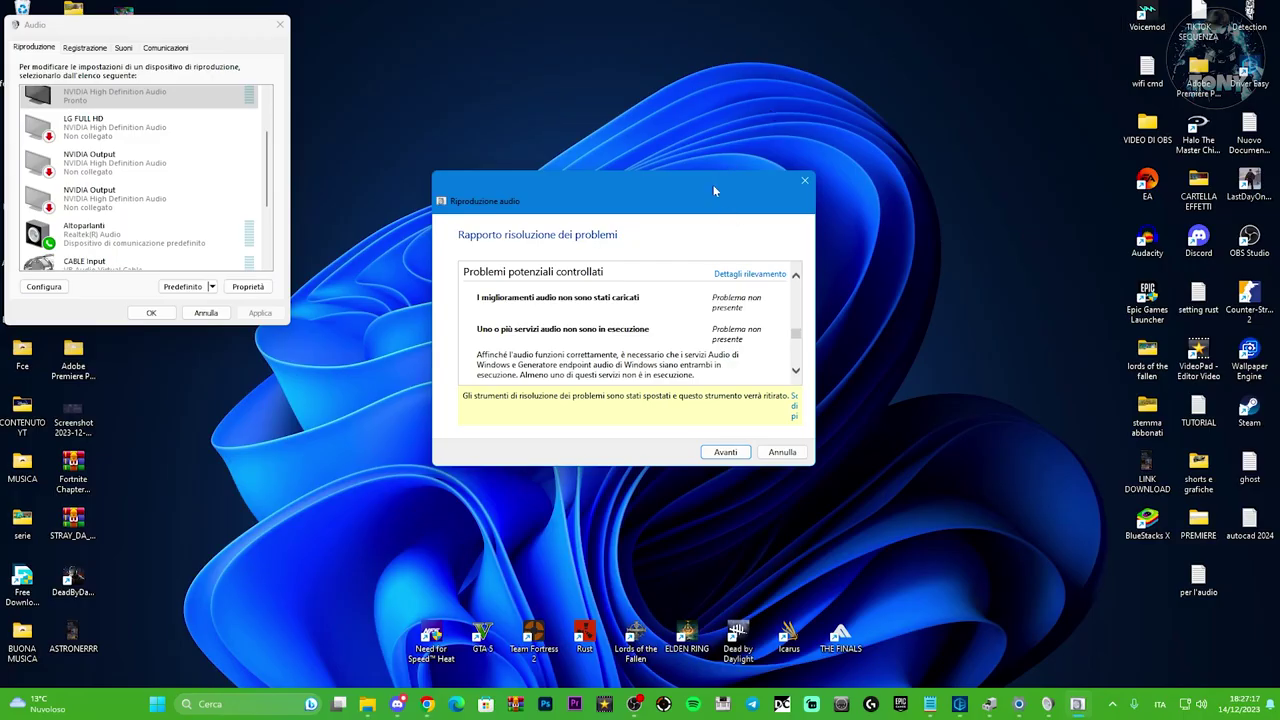
Bring up Driver Easy to view its list of available driver updates, and minimise it again
{"action": "left_click_drag", "start_coordinate": [714, 190], "coordinate": [705, 130]}
{"action": "left_click", "coordinate": [960, 704]}
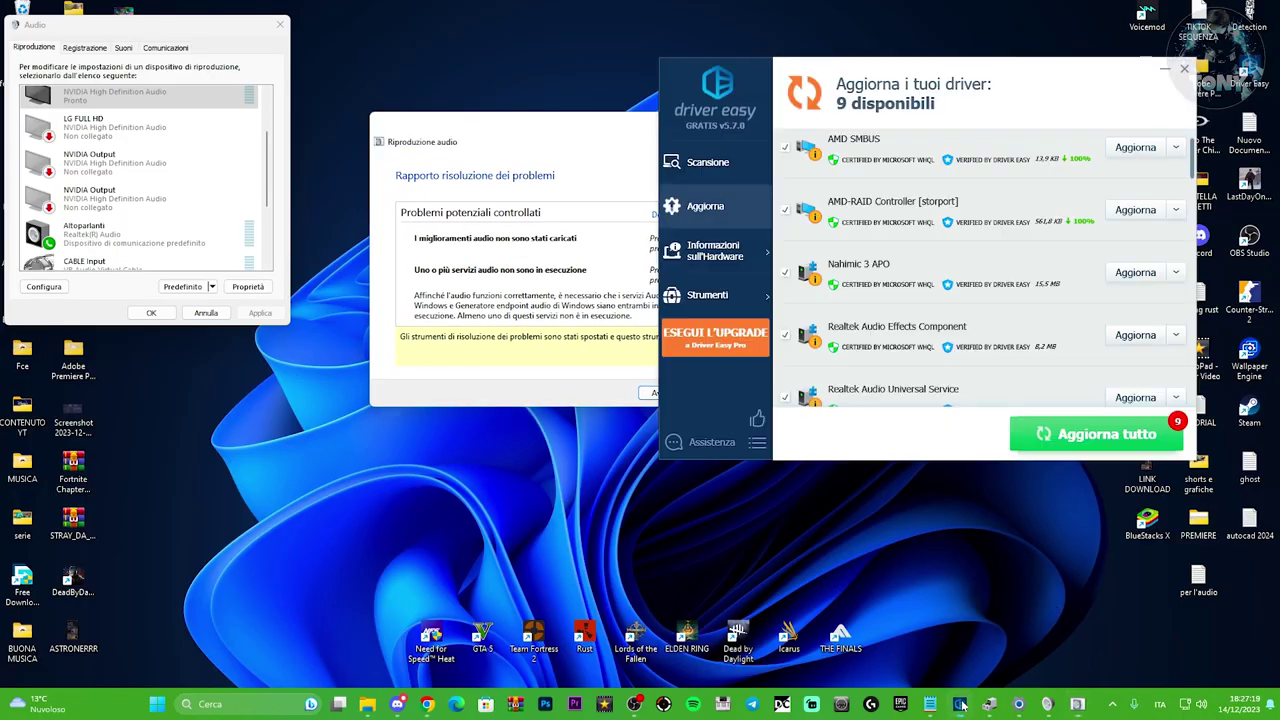
{"action": "left_click_drag", "start_coordinate": [1054, 81], "coordinate": [922, 94]}
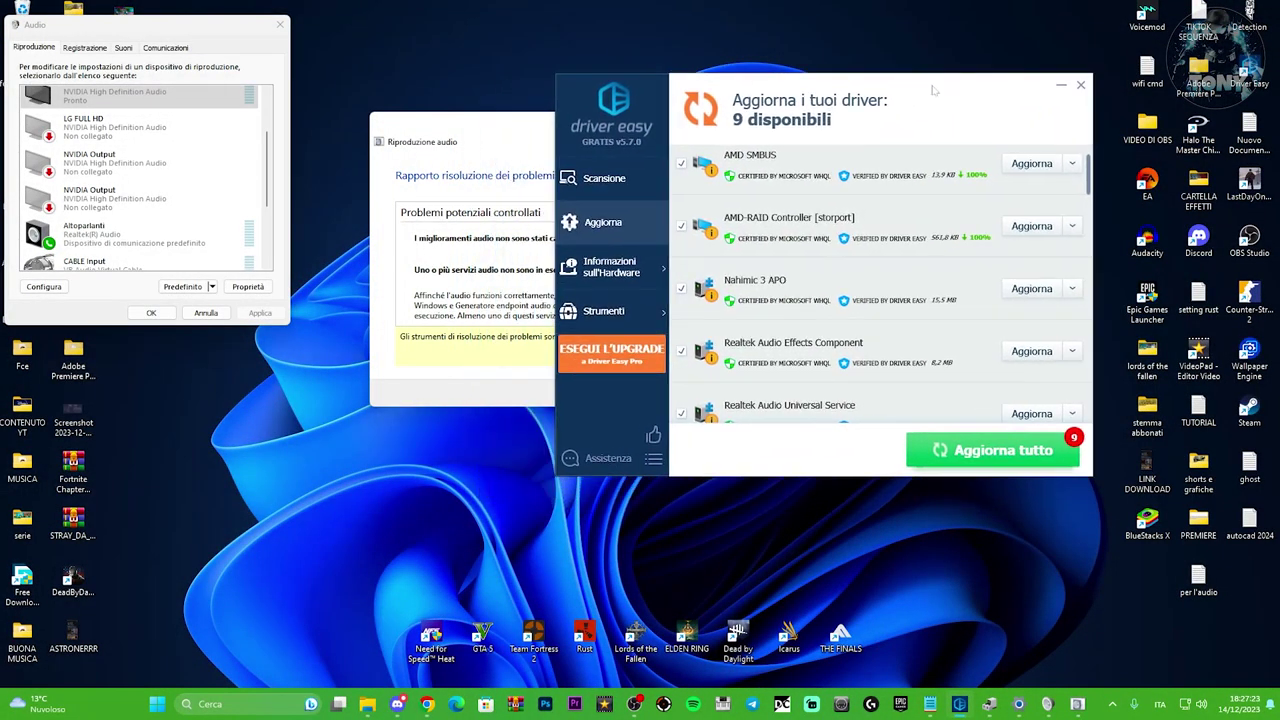
{"action": "left_click", "coordinate": [1059, 86]}
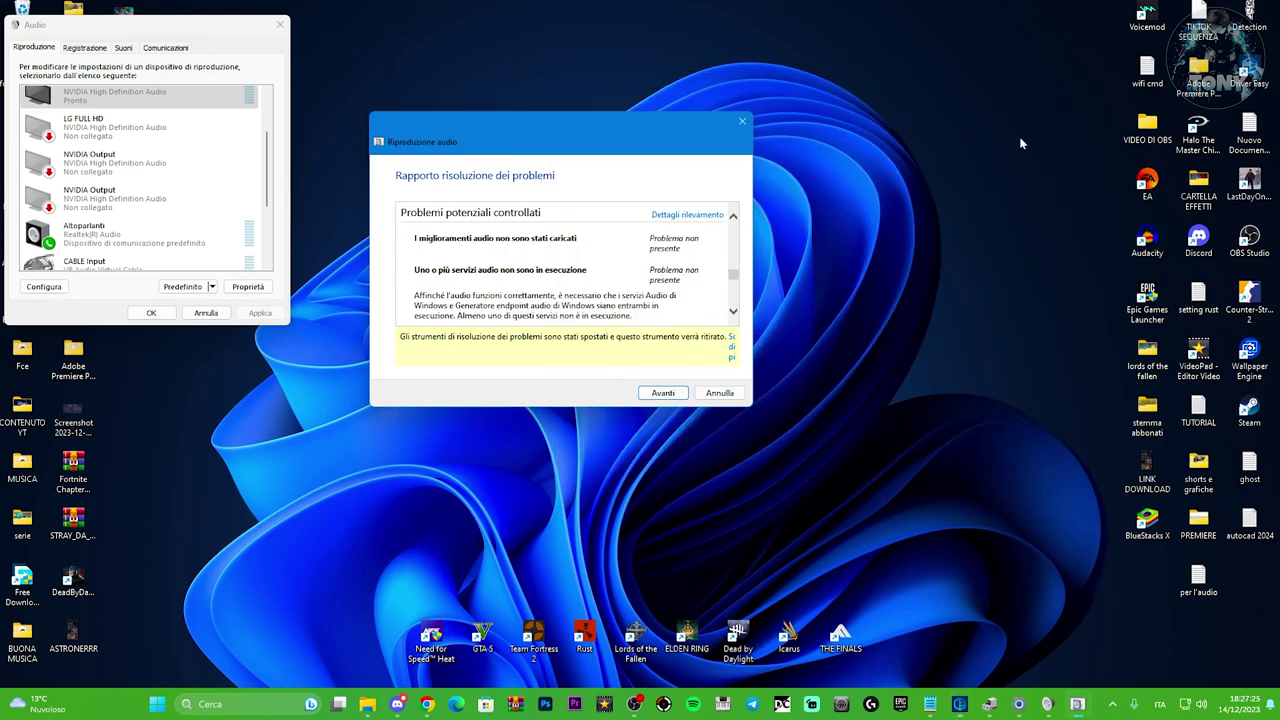